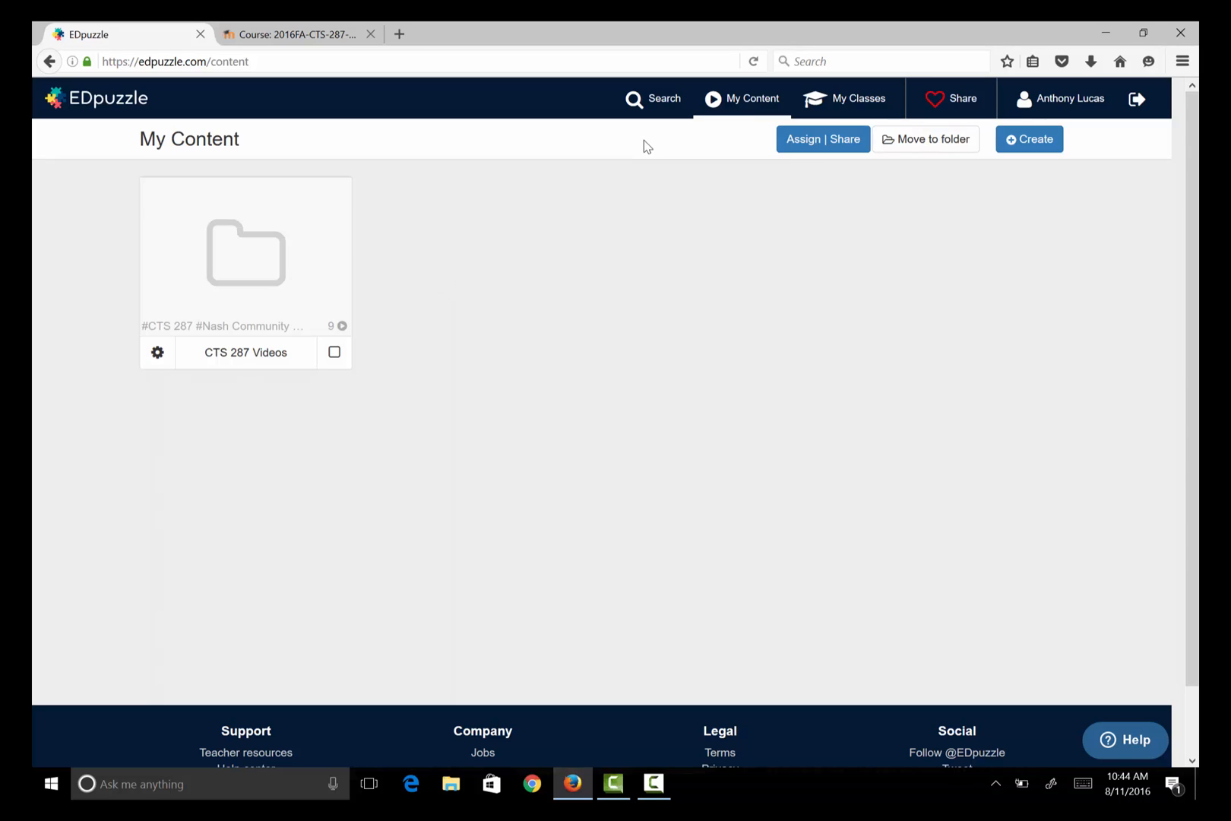
Step: Go to My Content and enter the CTS 287 Videos folder
click(735, 104)
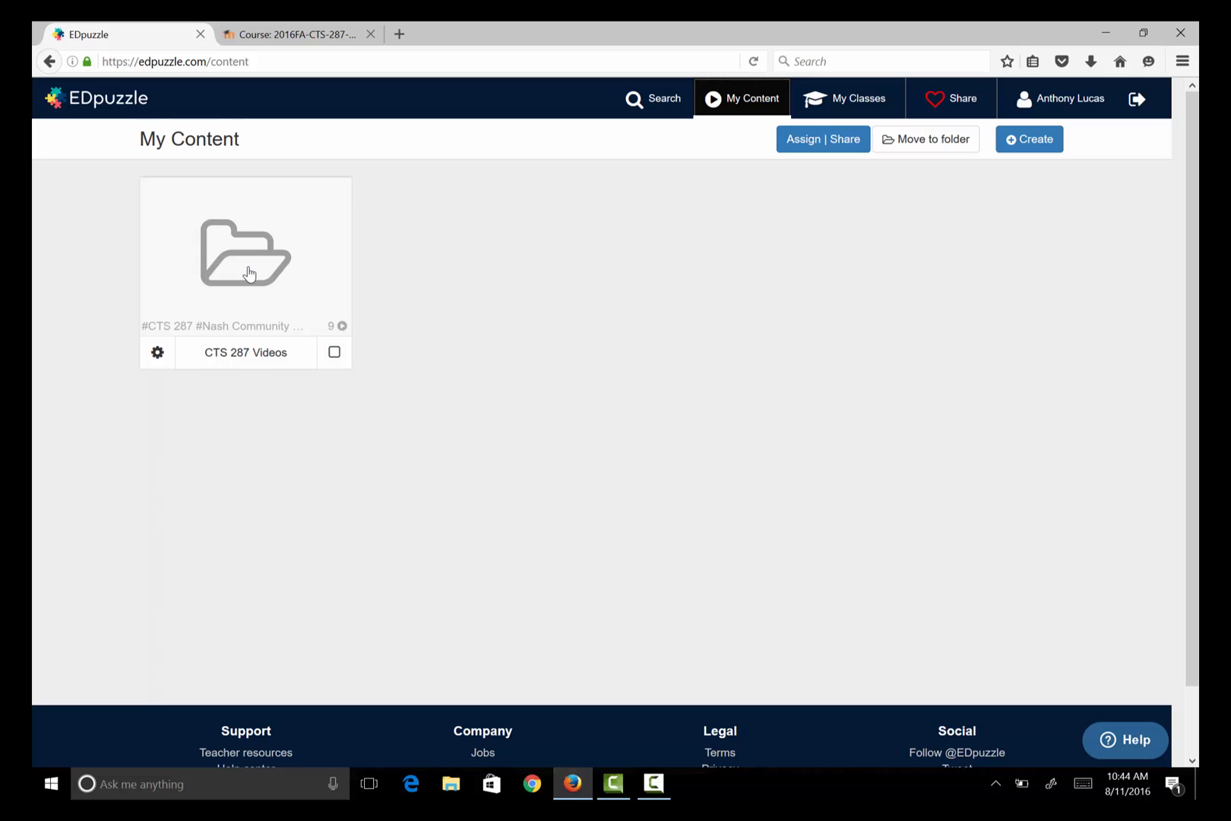
click(249, 273)
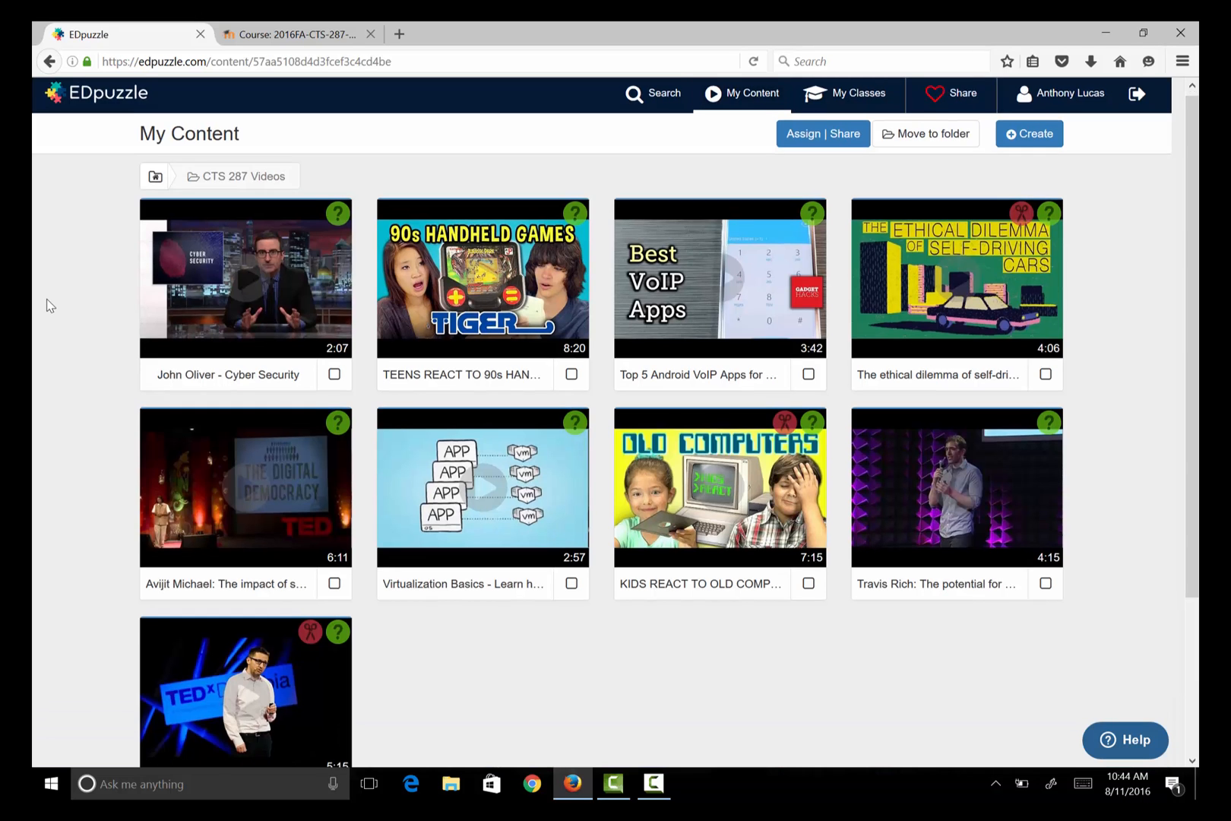
scroll(50, 306, down, 1)
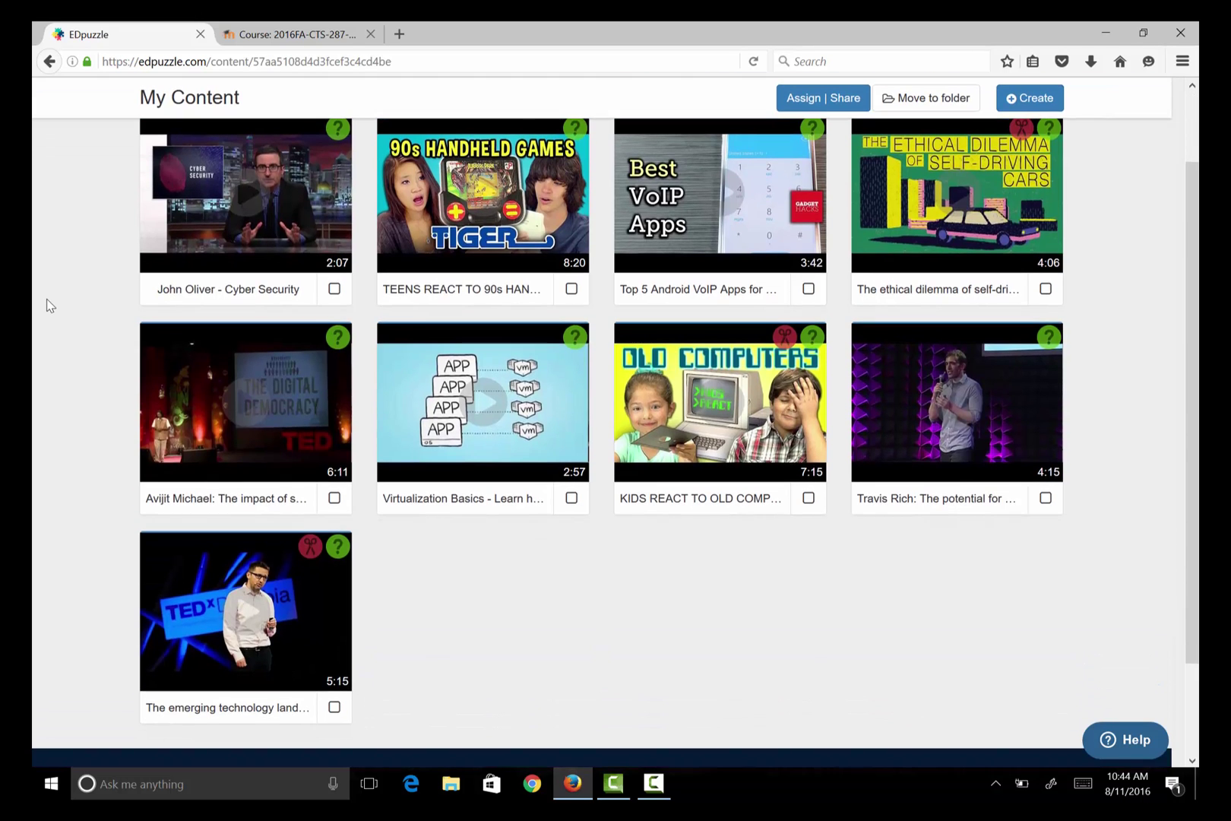
Step: Tick all nine video cards, from John Oliver - Cyber Security through the emerging technology landscape
click(333, 288)
click(572, 288)
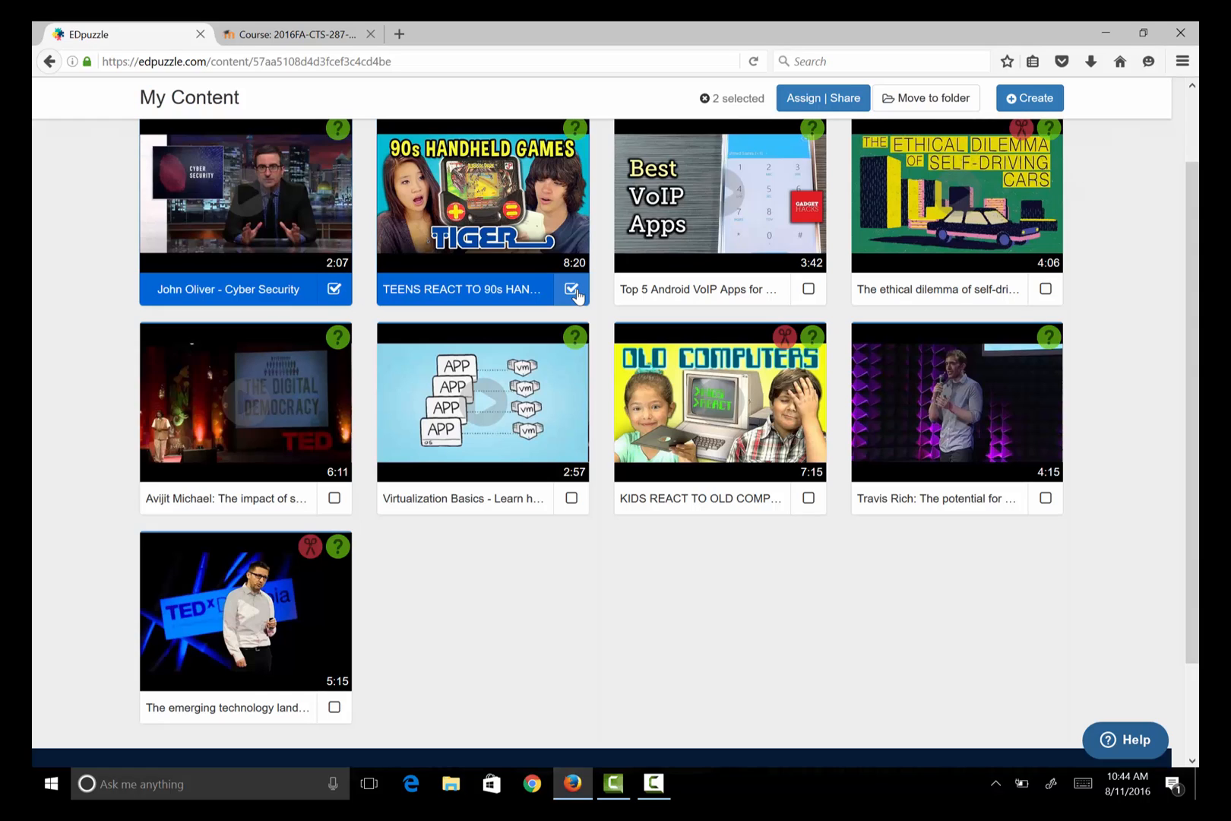
click(808, 288)
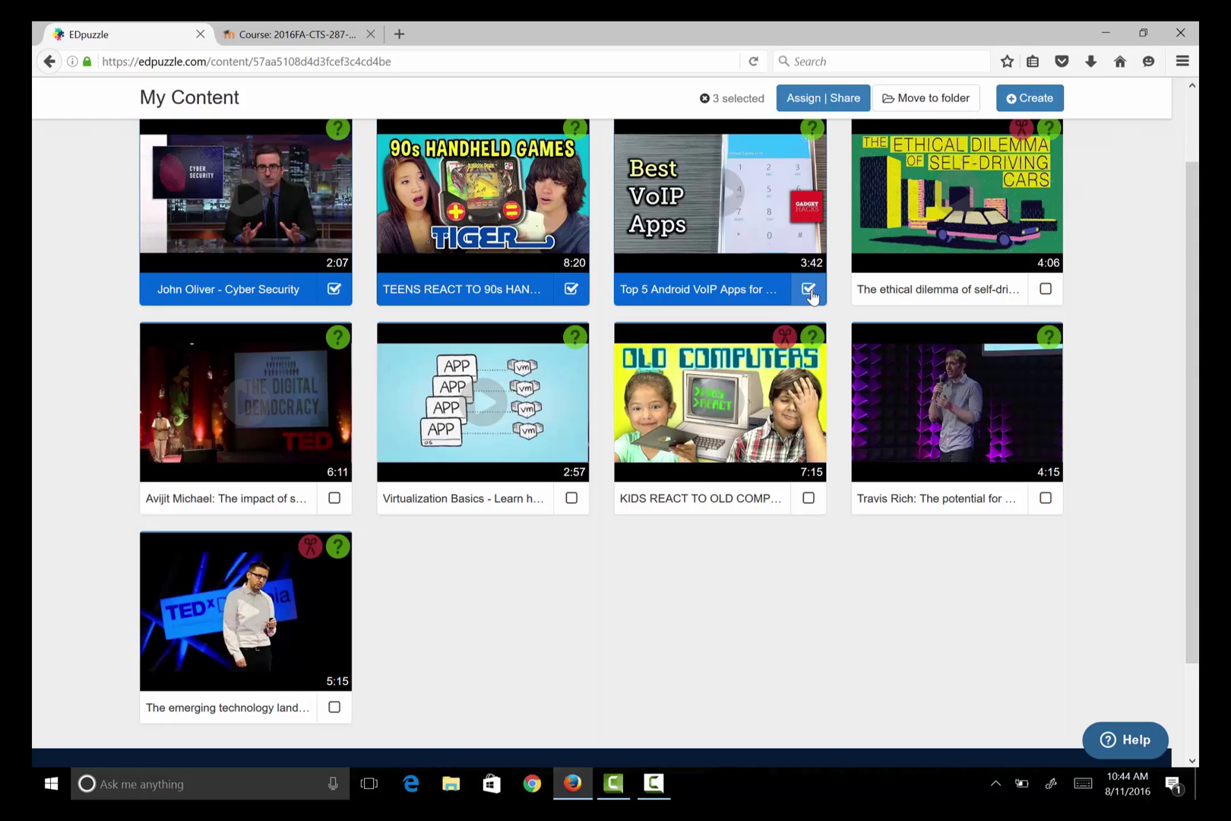
click(1046, 288)
click(1046, 498)
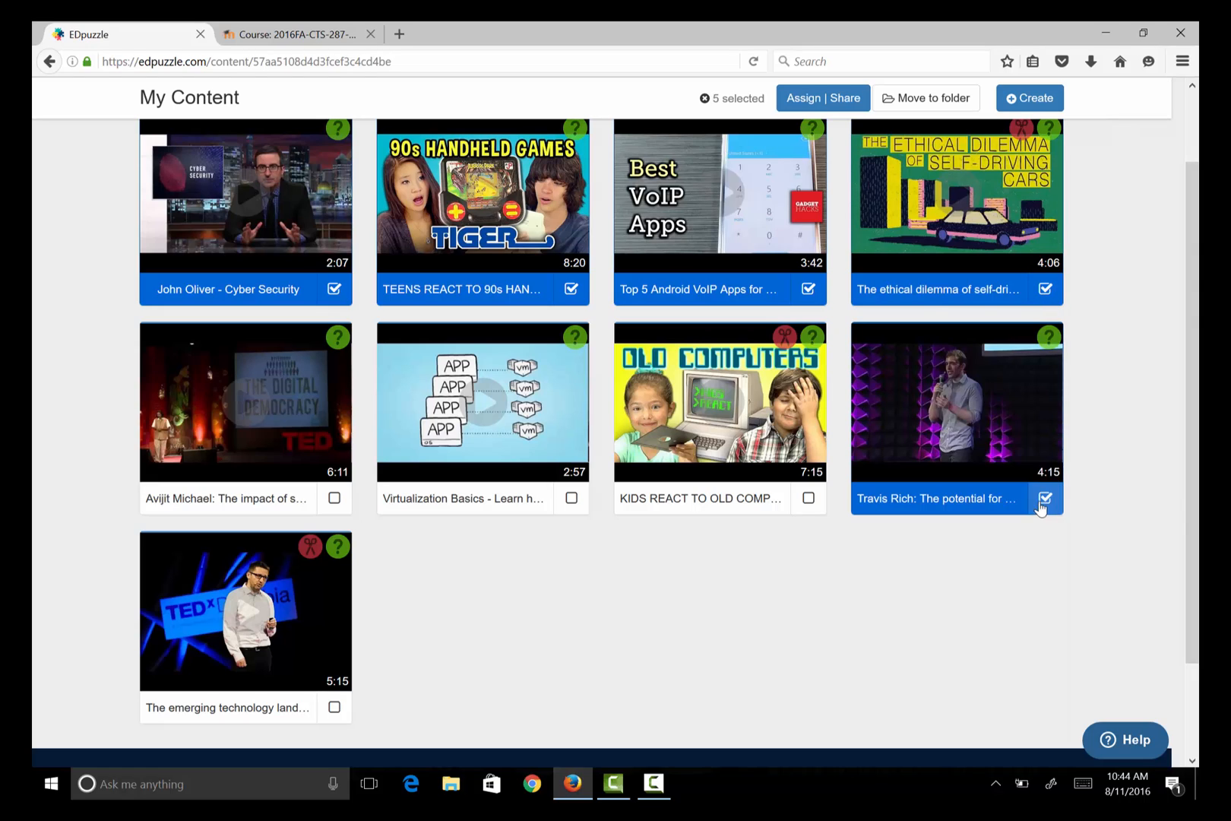
click(808, 498)
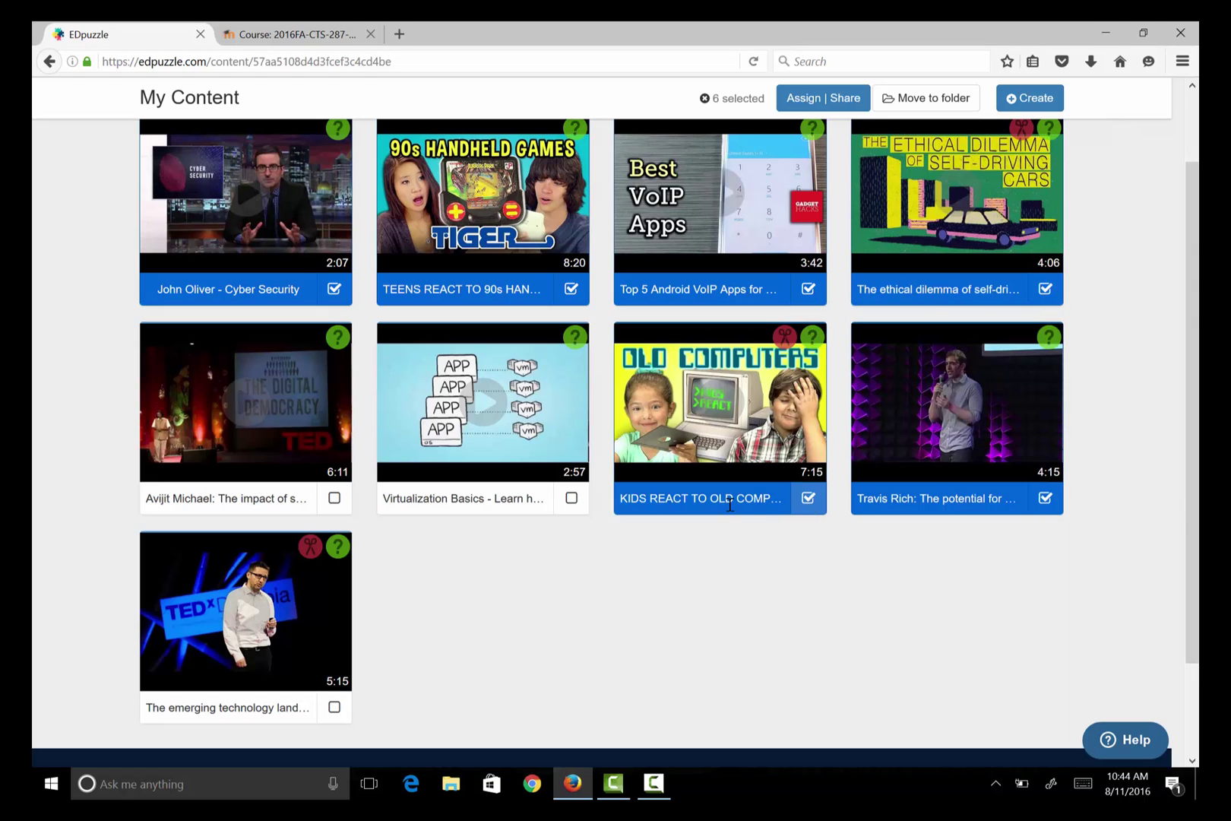
click(571, 498)
click(334, 498)
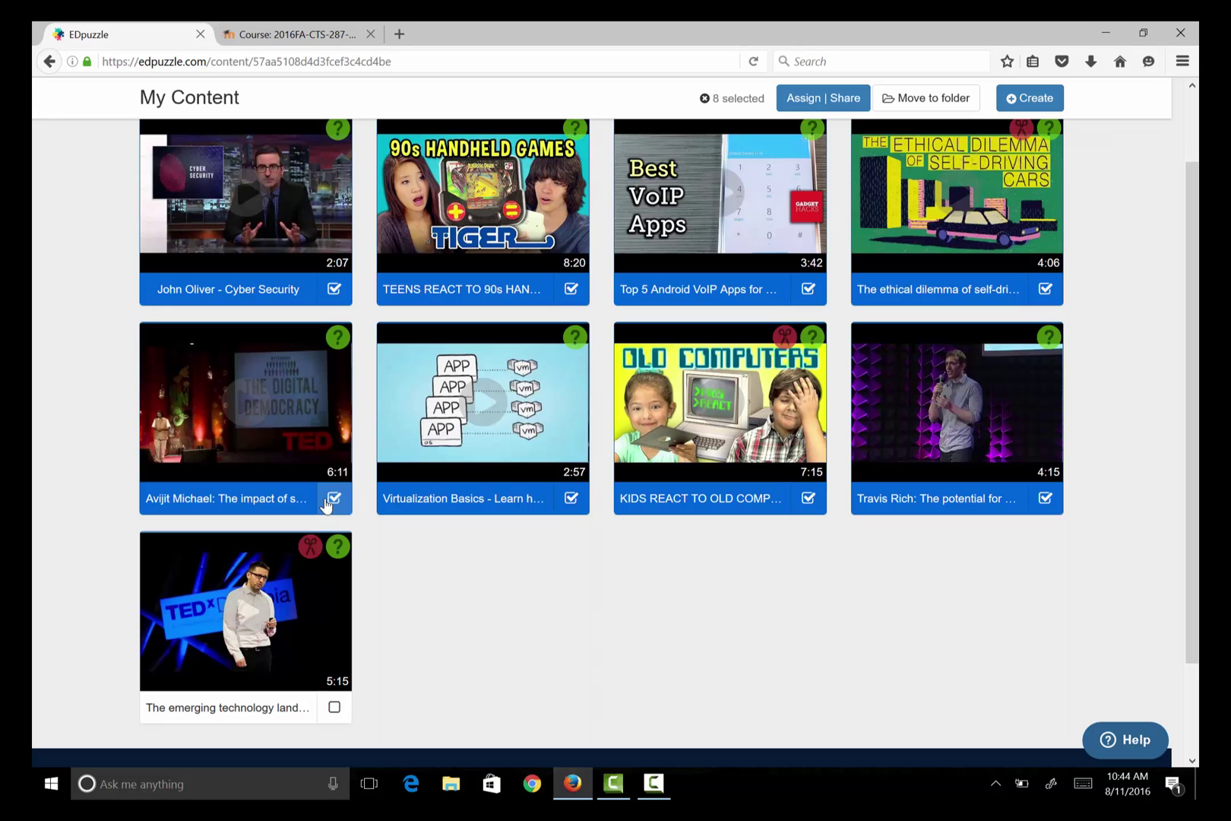
click(334, 707)
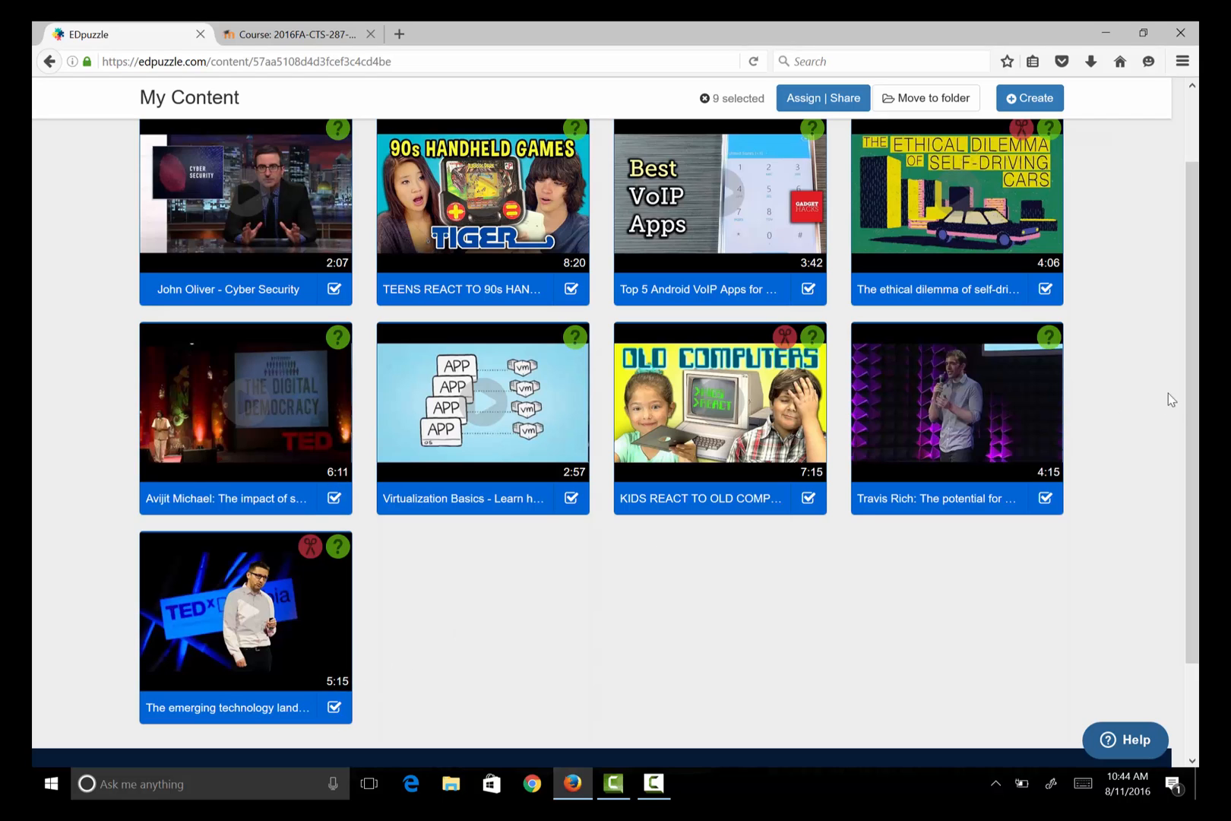
drag(1194, 403, 1194, 297)
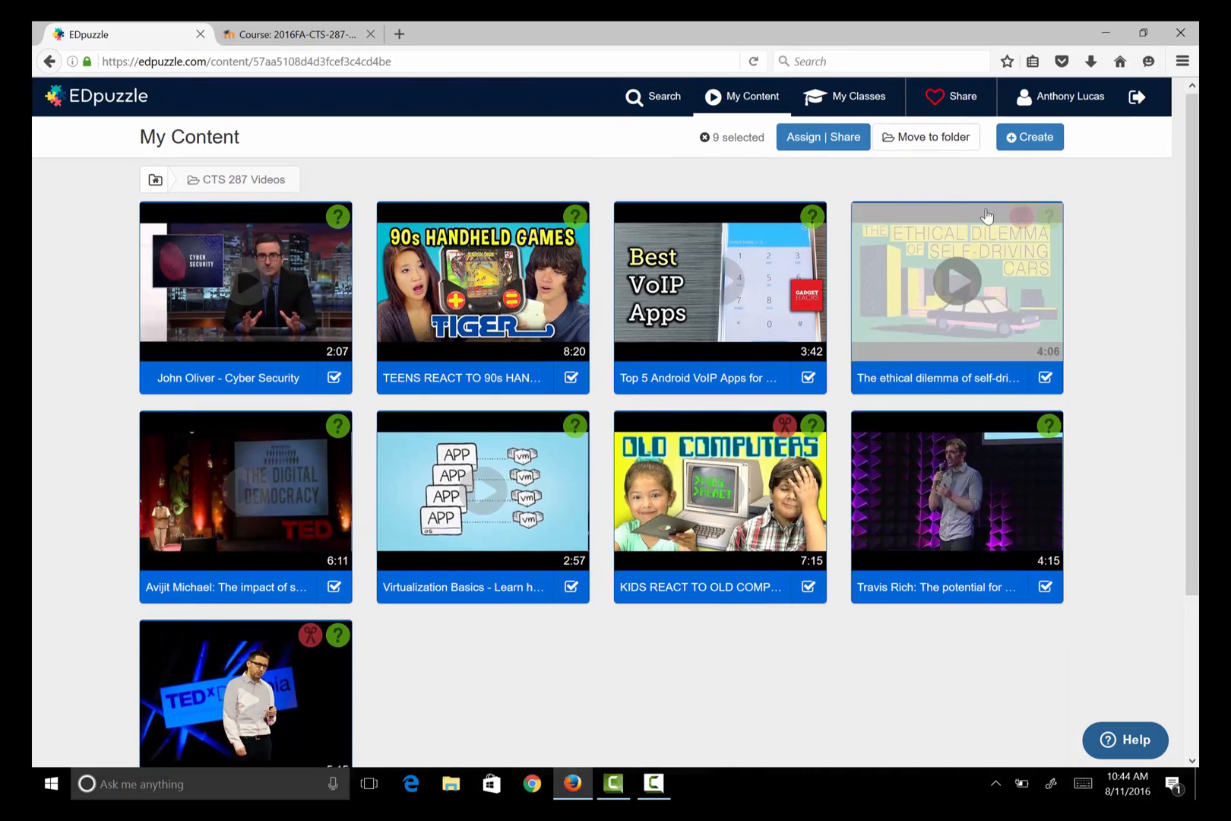
Step: Assign the selected videos to the CTS 287 (Fall 2016) class and send them
click(827, 137)
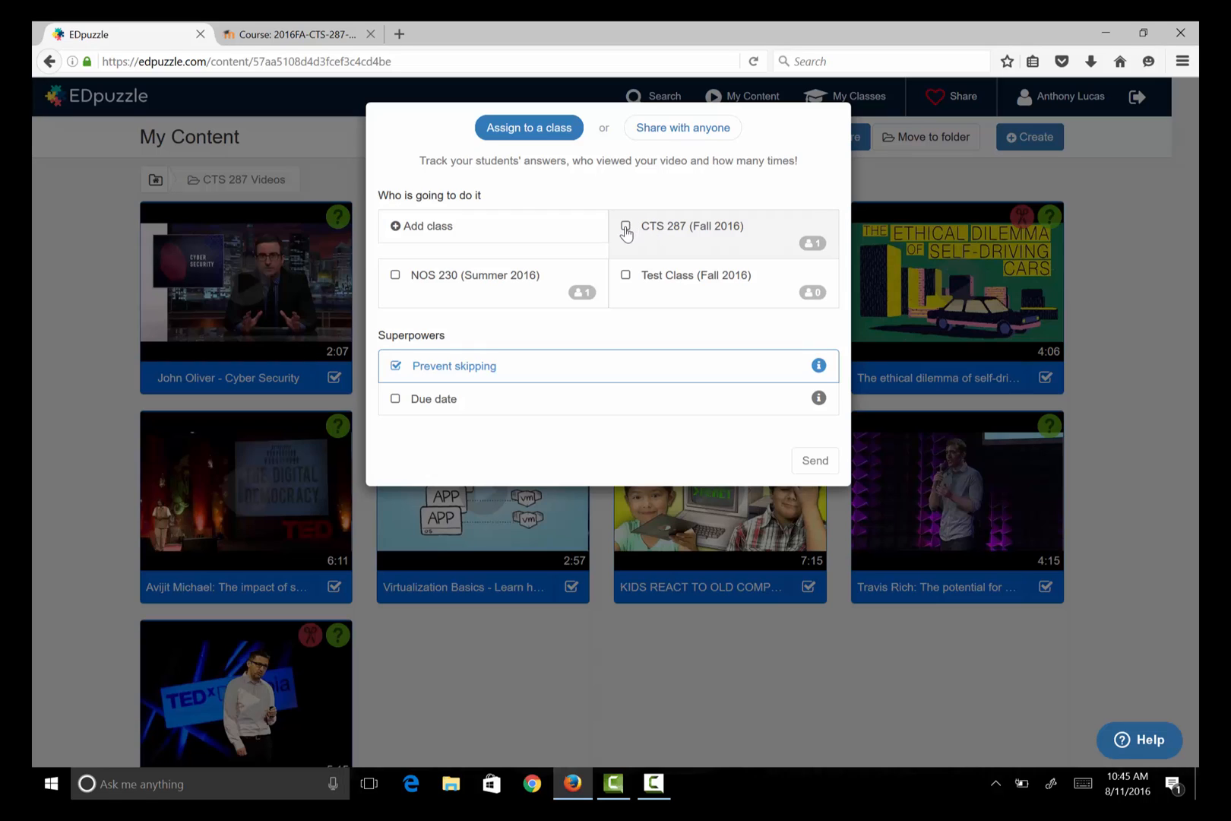
click(626, 227)
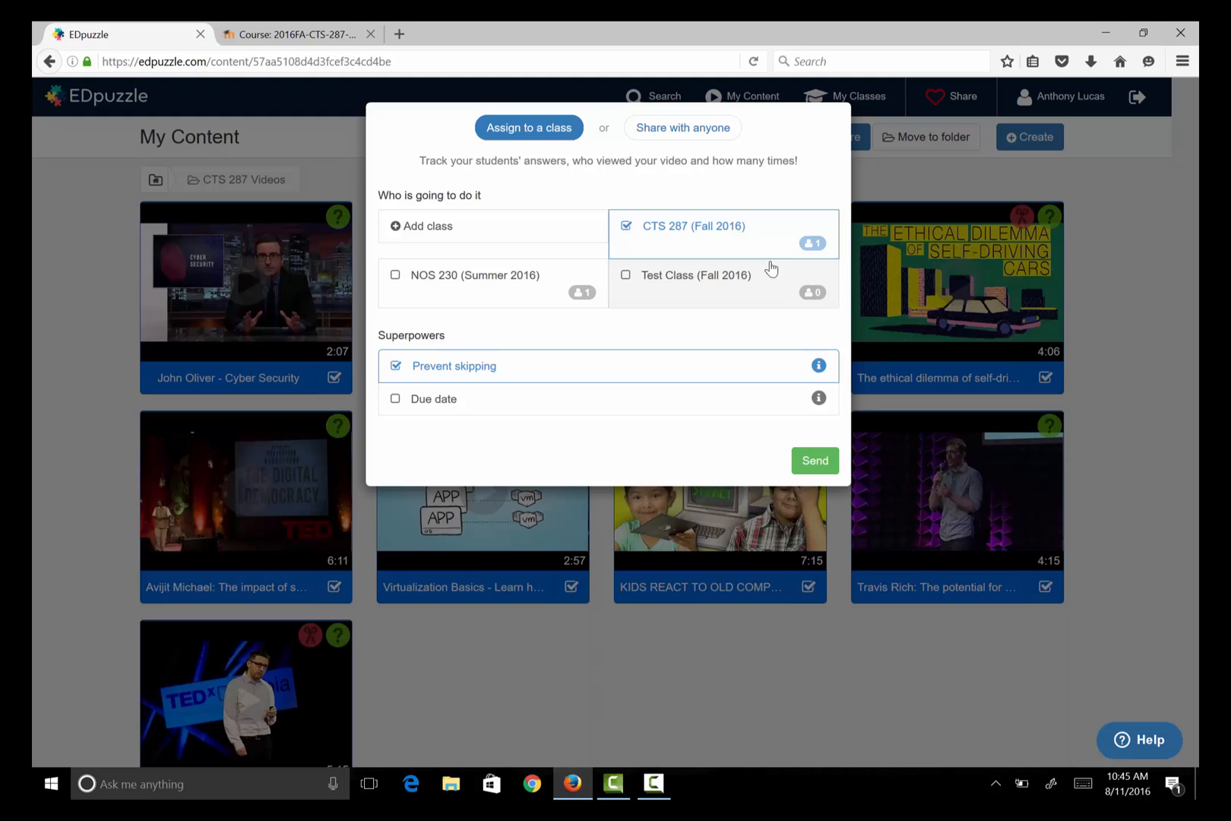
click(826, 464)
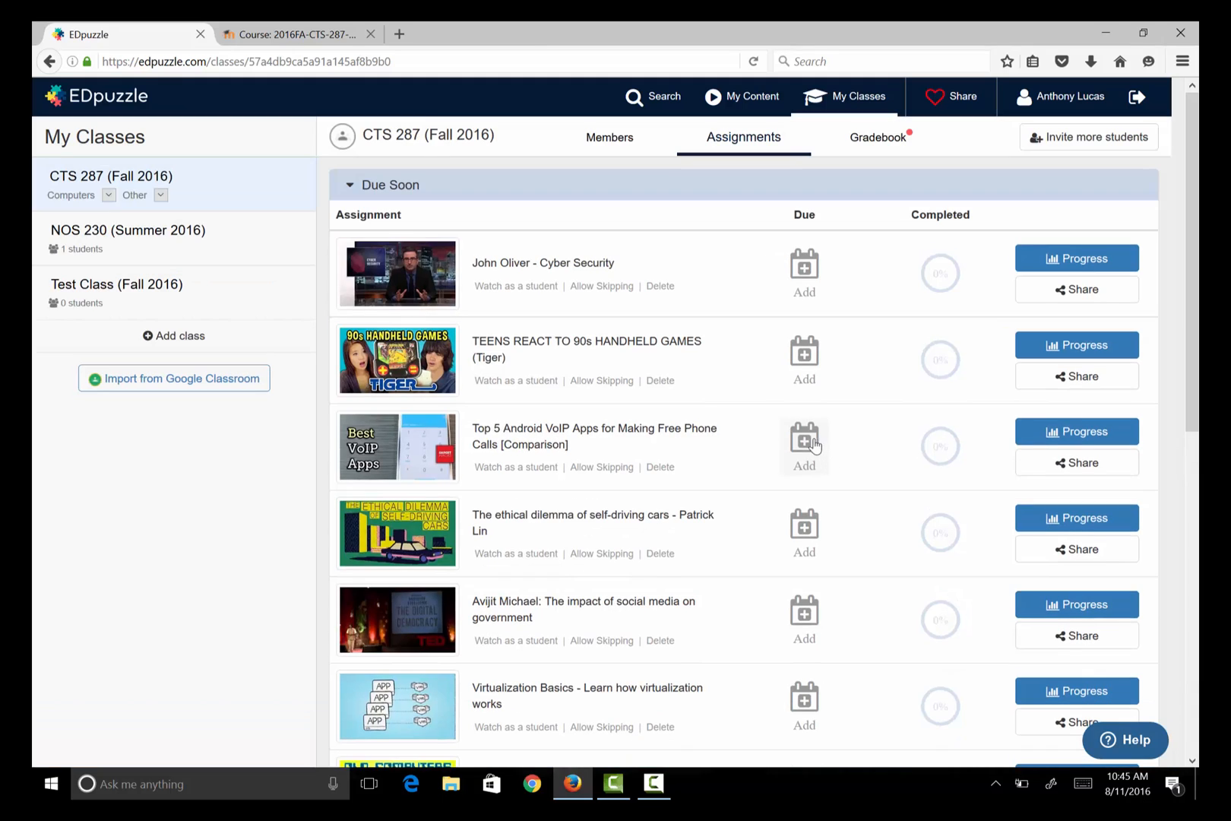
click(132, 178)
click(239, 212)
scroll(635, 317, down, 5)
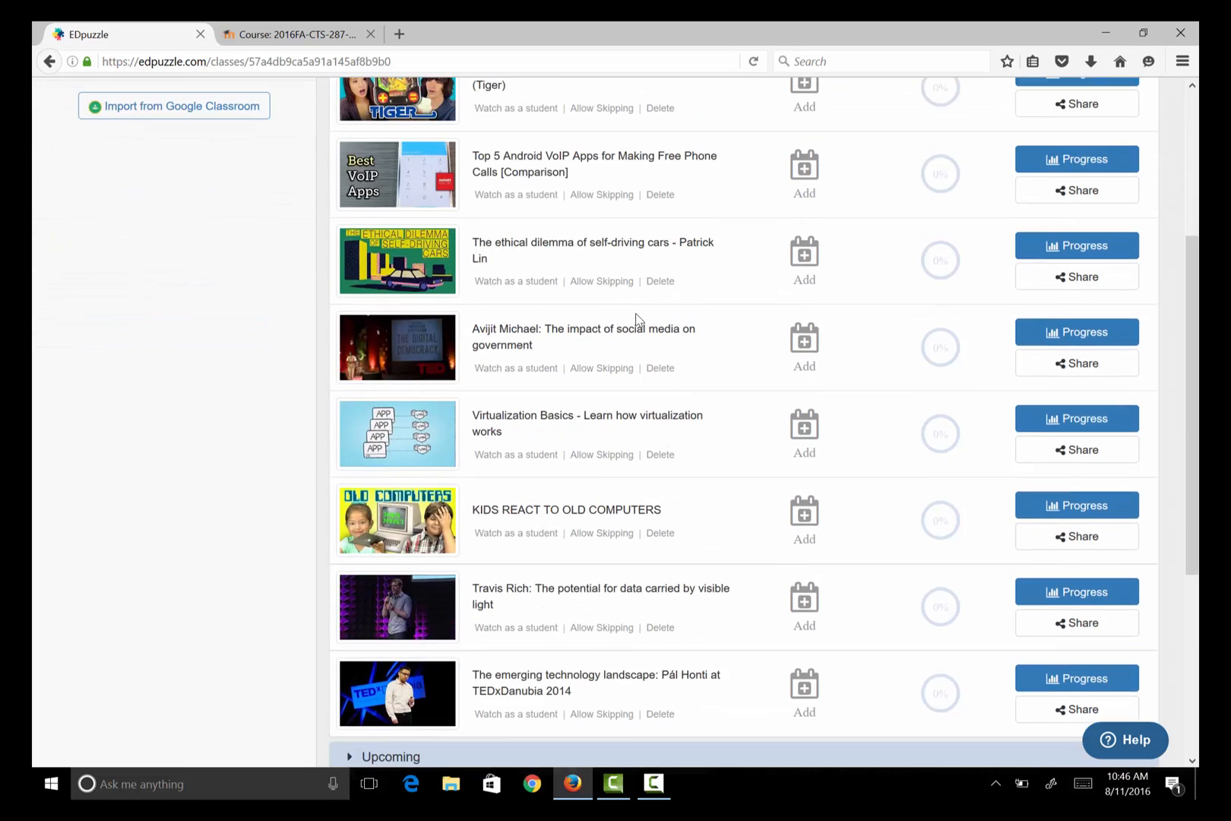
scroll(635, 317, down, 5)
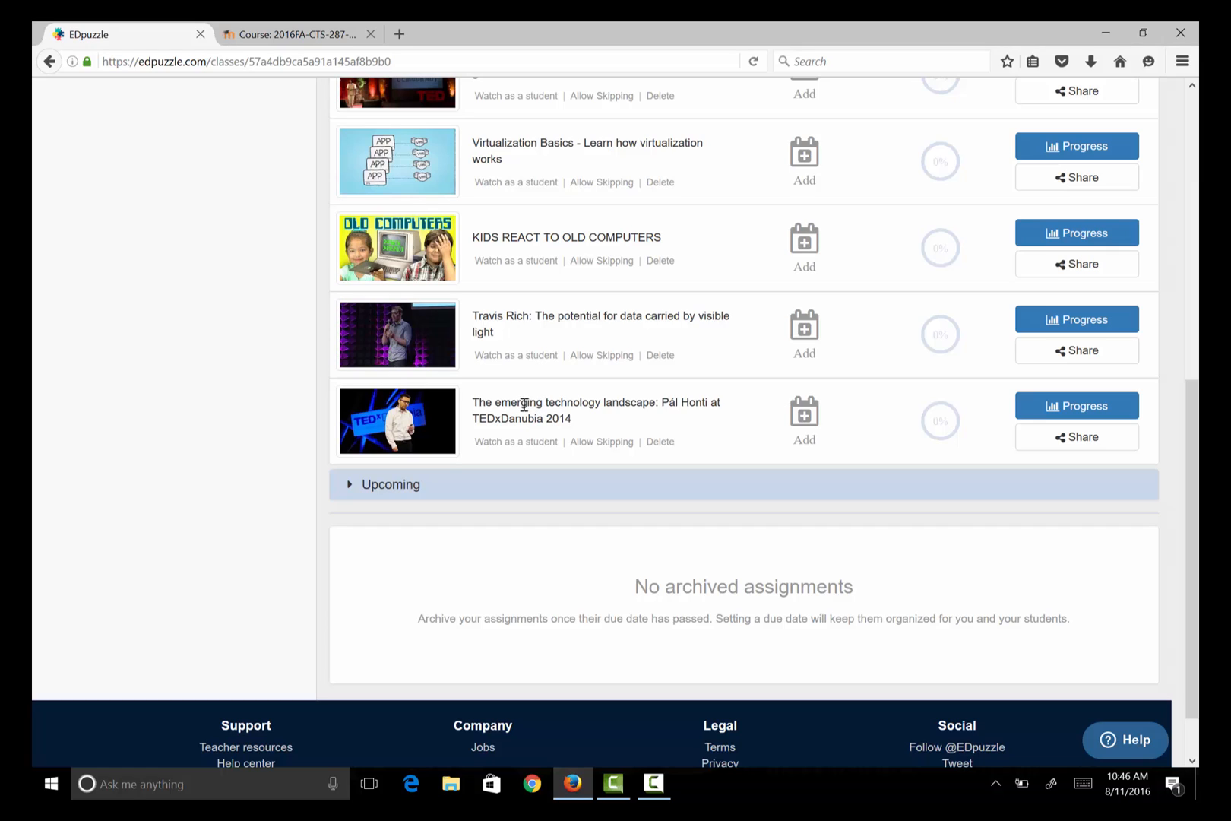
Step: Share The emerging technology landscape, set the embed to Large, select the code, and go to Moodle
click(1044, 442)
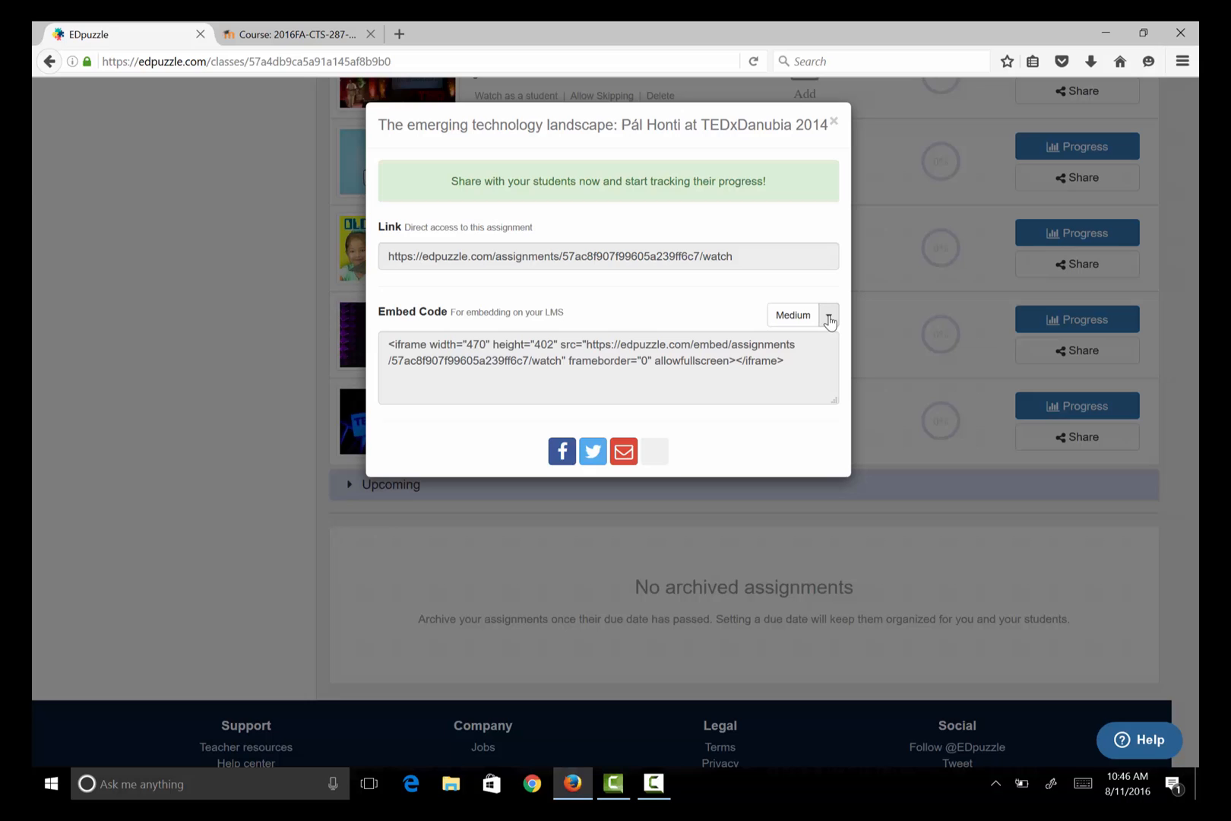
click(829, 317)
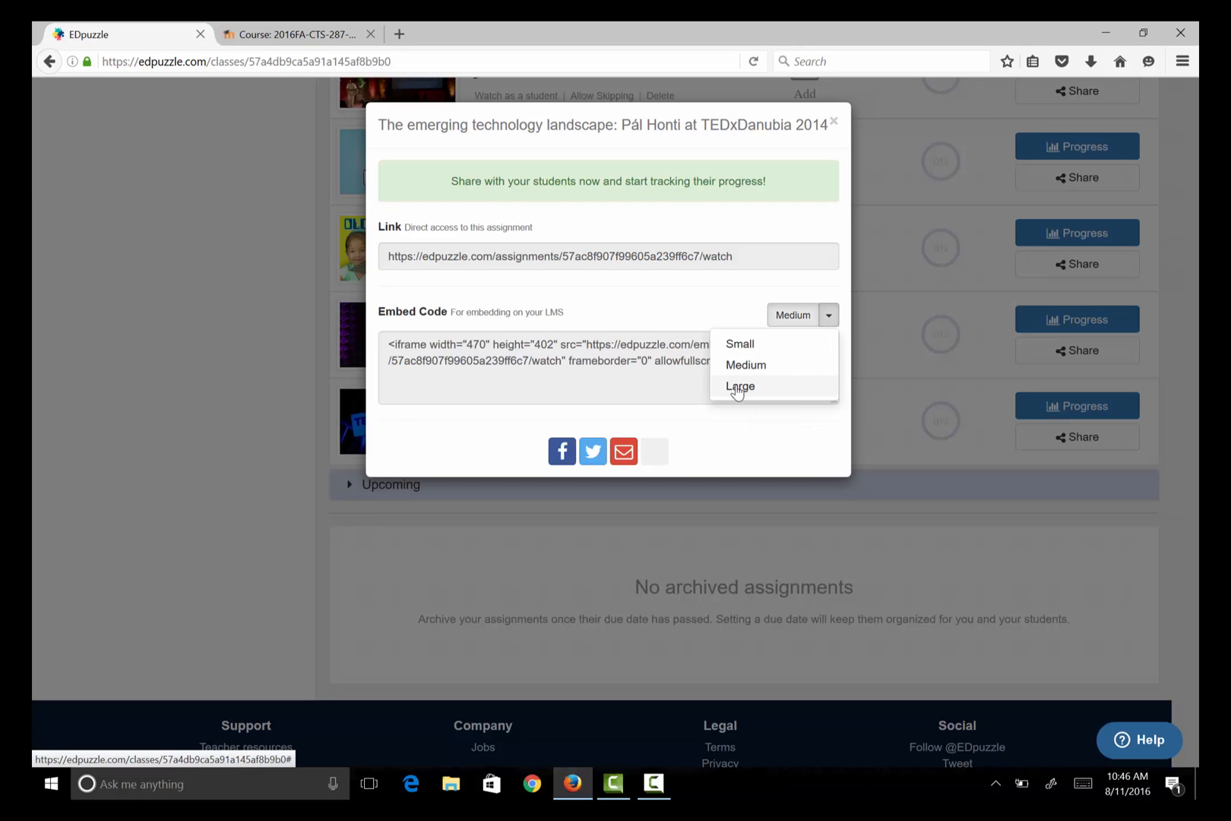
click(736, 388)
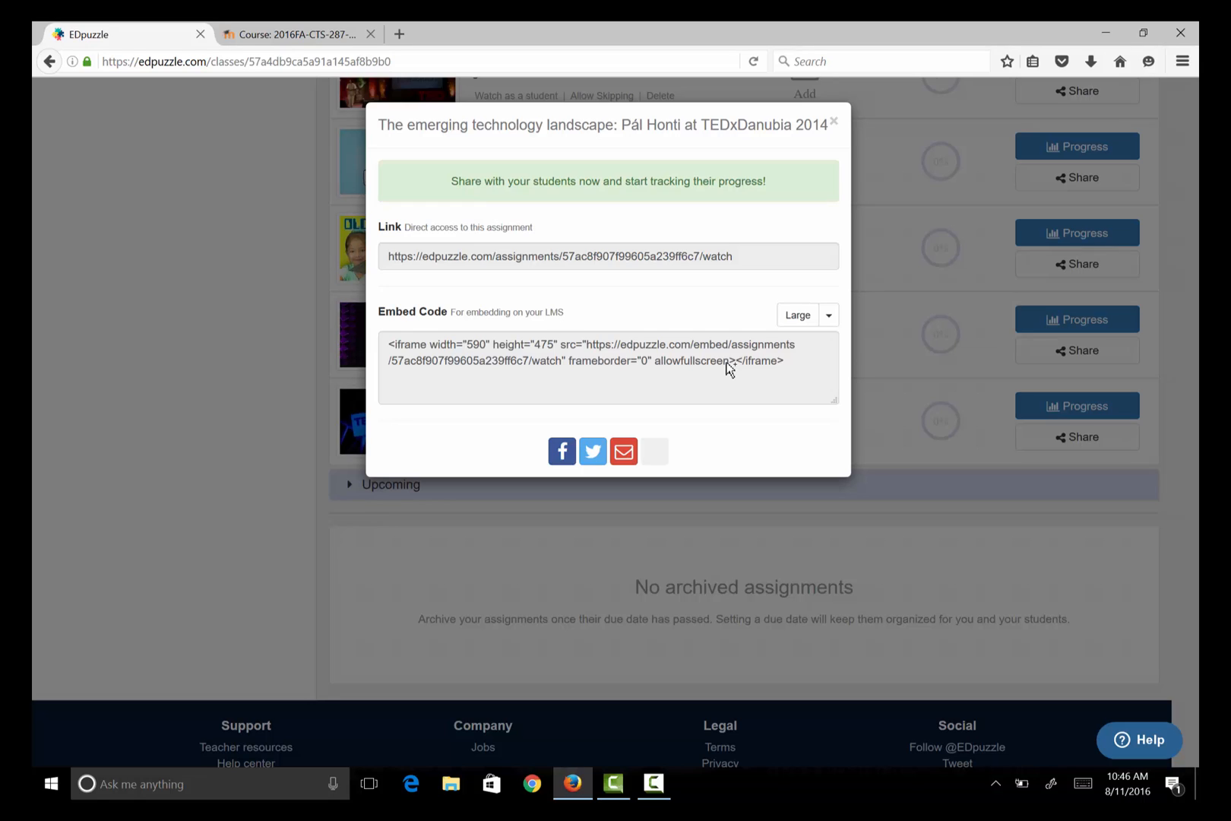
click(721, 364)
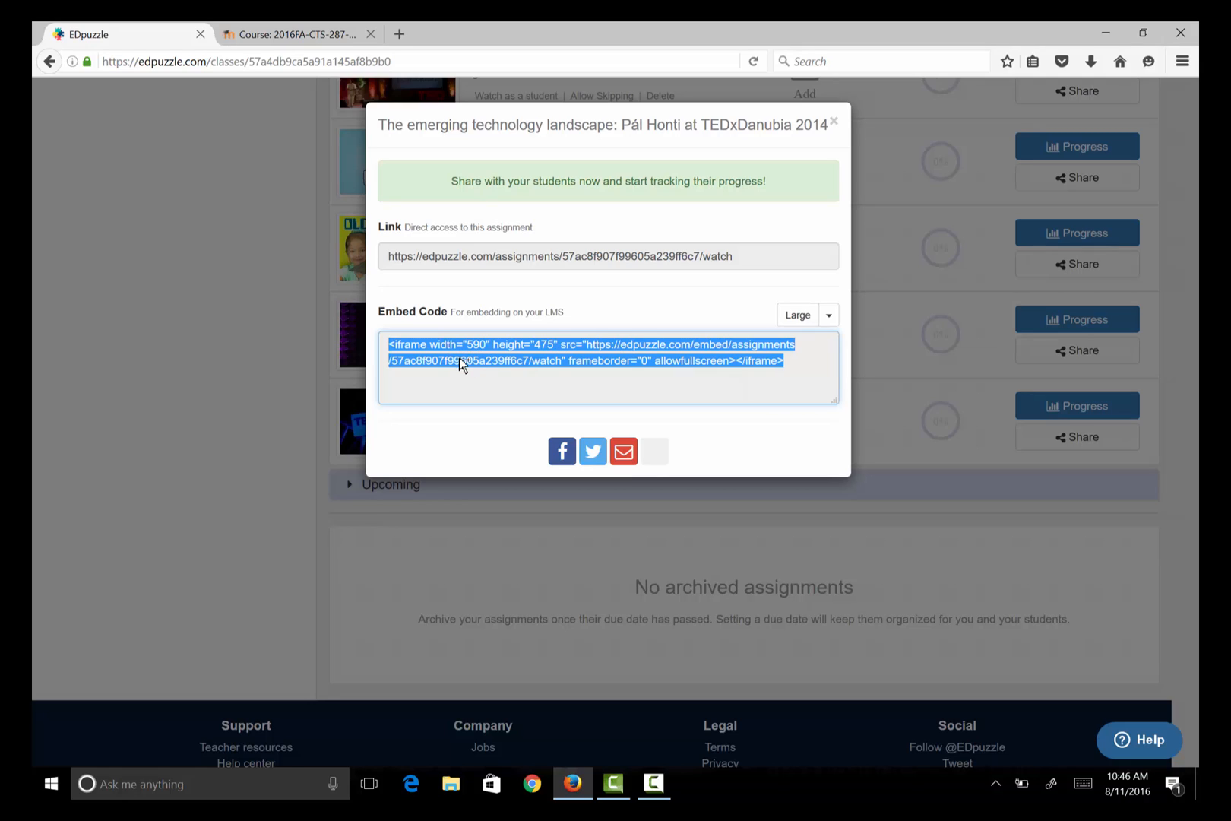
click(289, 35)
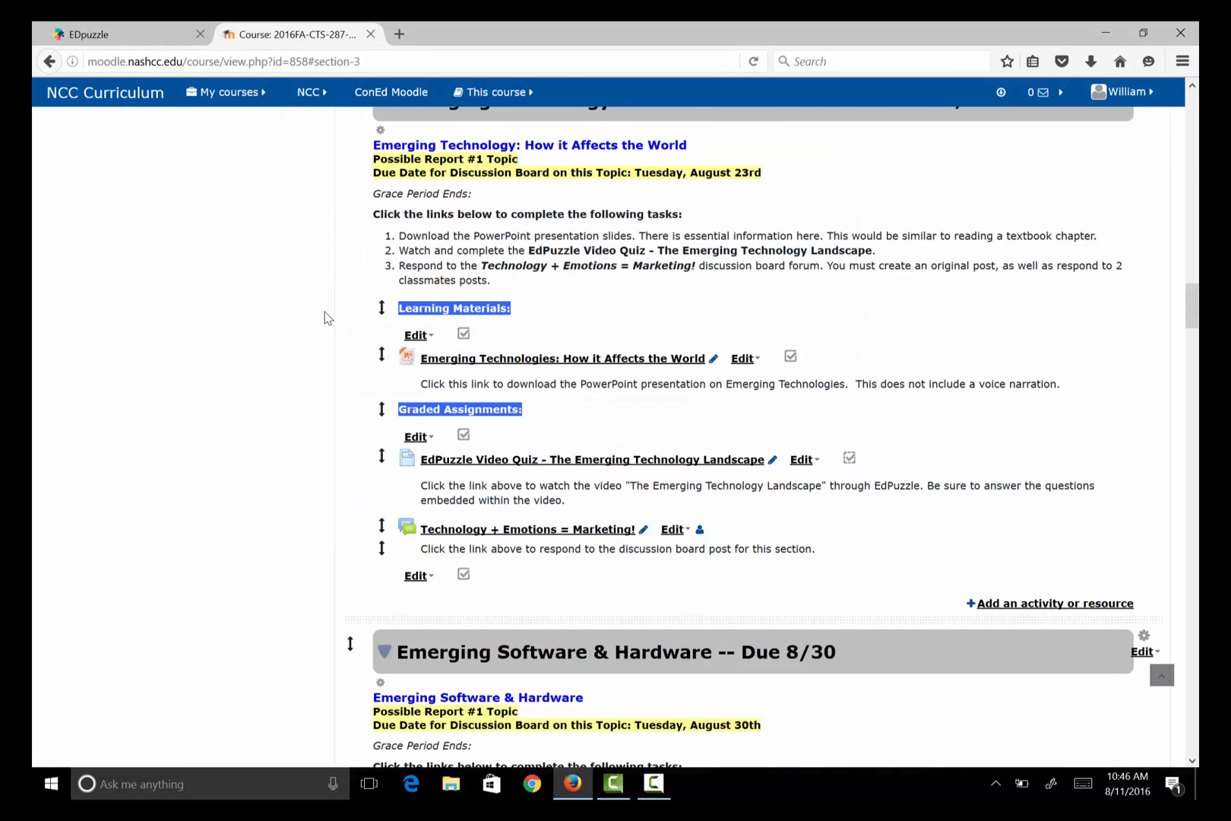
scroll(324, 312, up, 2)
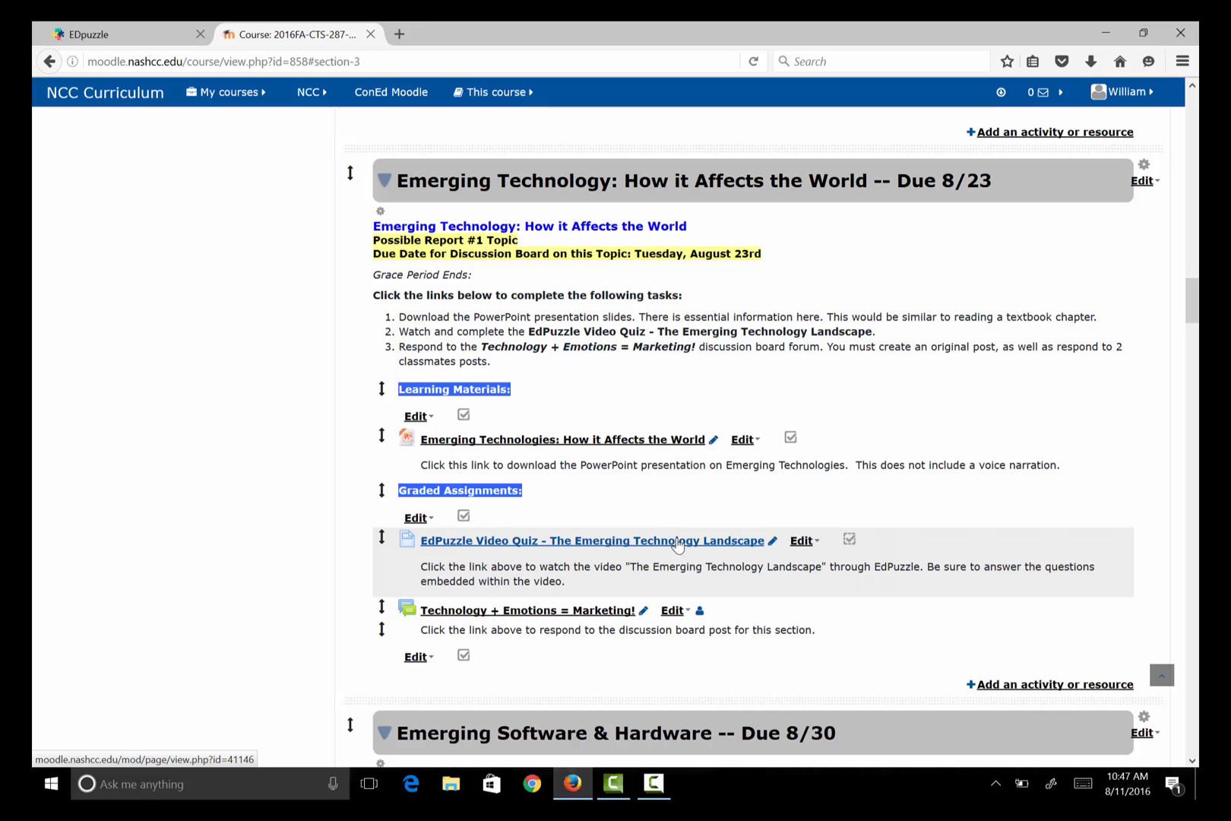
Step: Choose Edit settings for the EdPuzzle Video Quiz - The Emerging Technology Landscape page
click(800, 541)
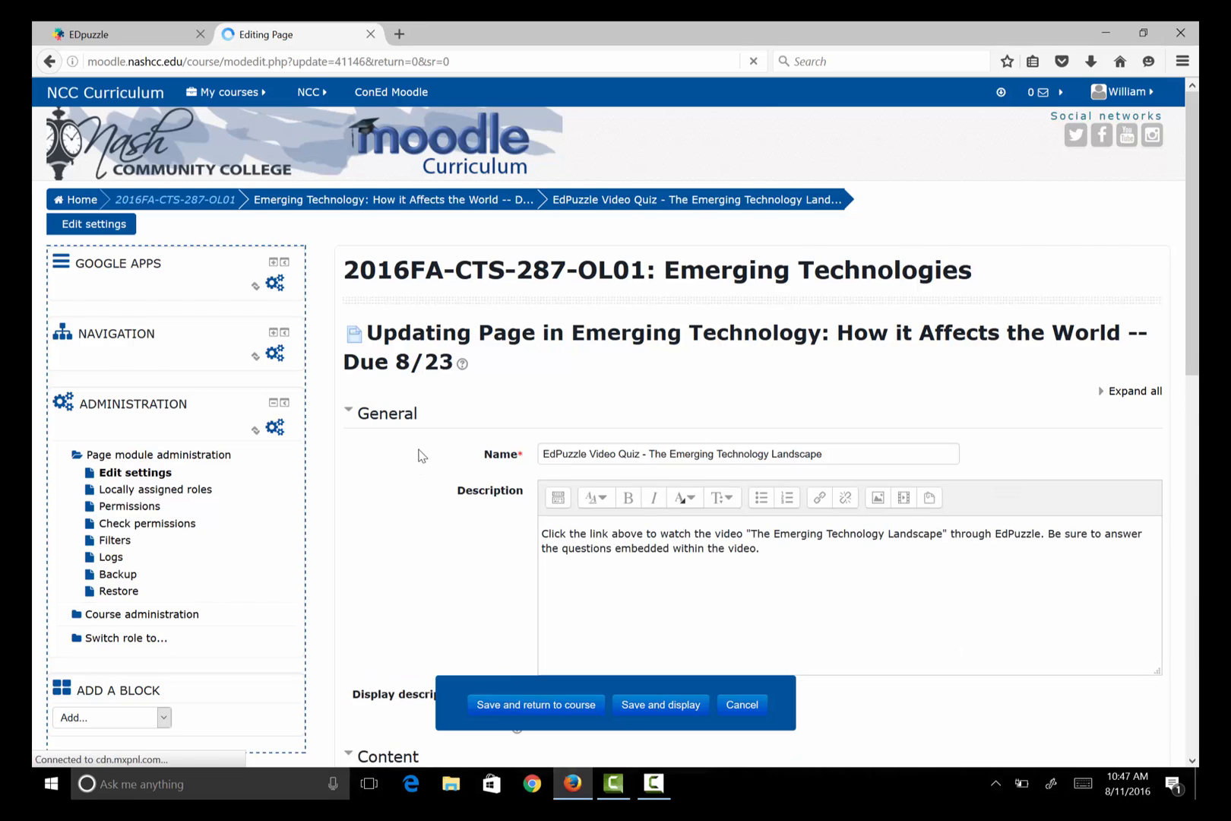
scroll(419, 455, down, 5)
scroll(419, 455, down, 1)
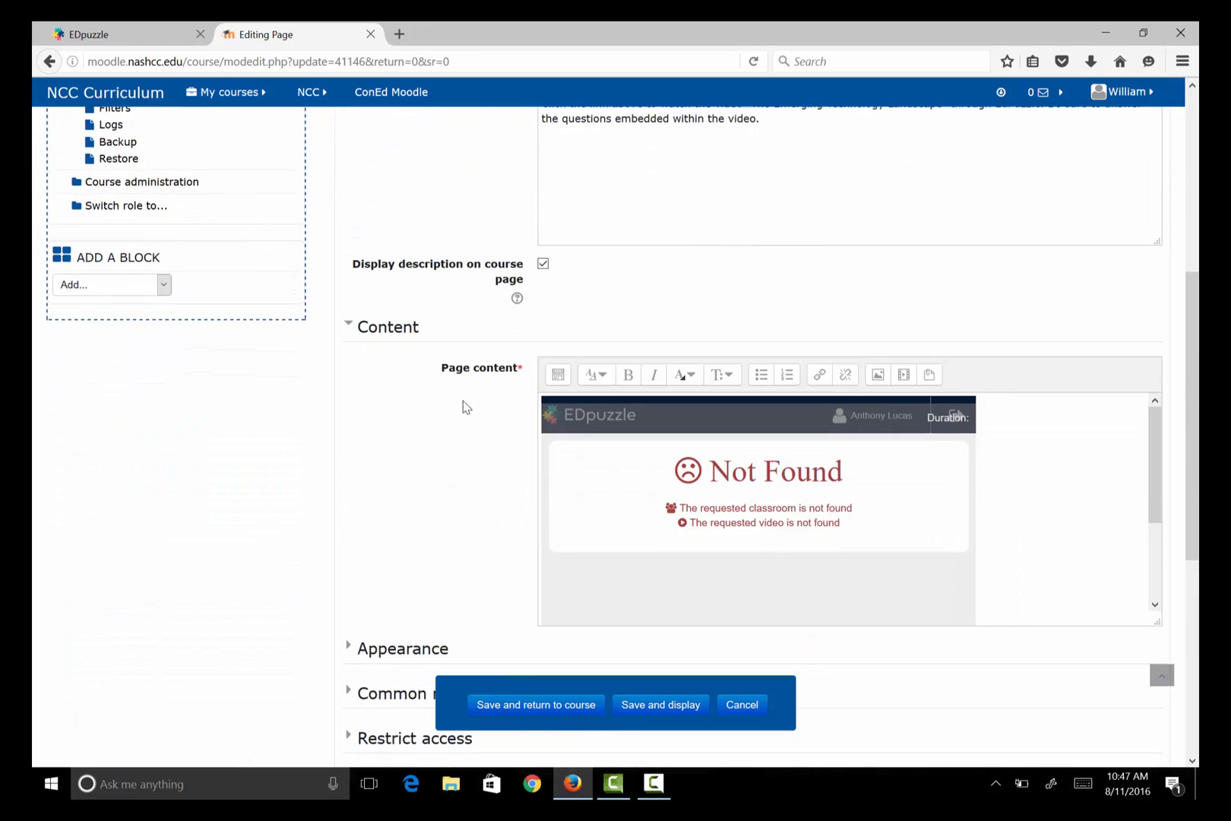
Step: In the HTML view, delete the old iframe and paste the new large embed code, then view it rendered
drag(441, 369, 524, 370)
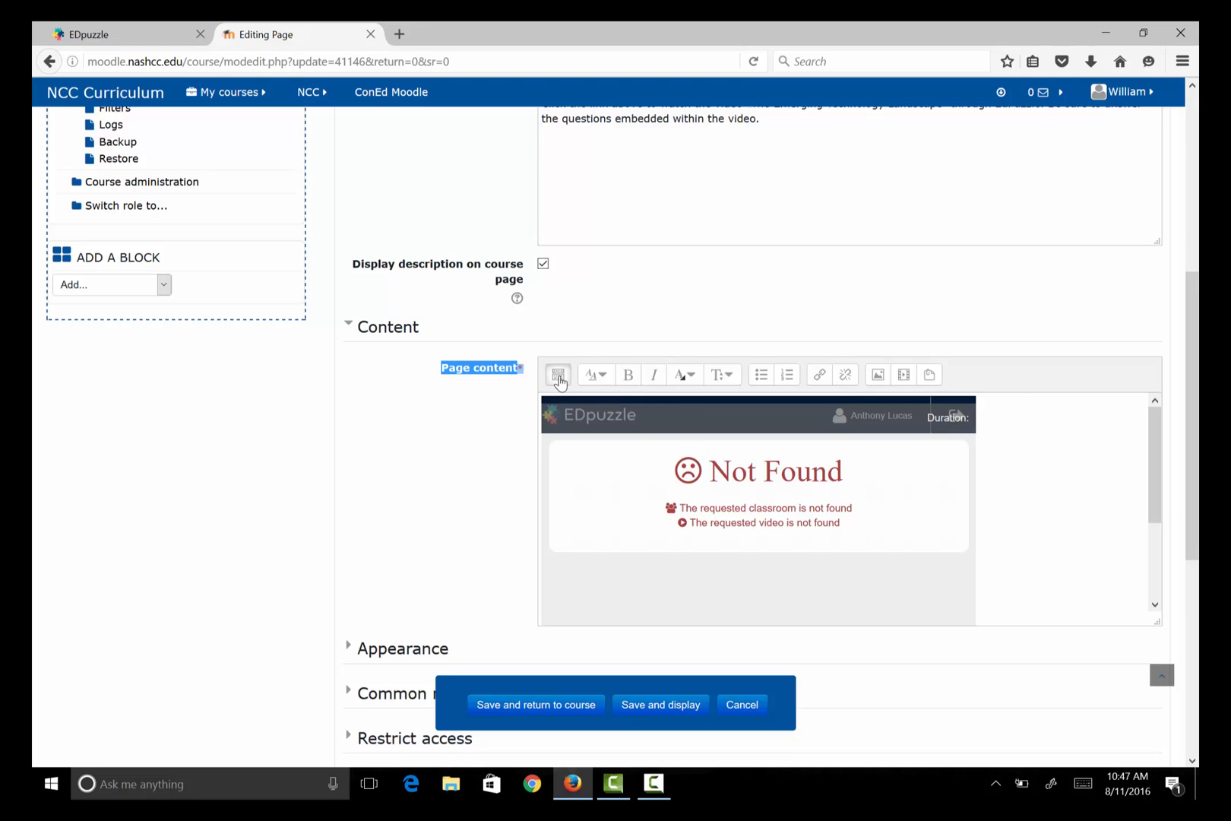
click(560, 378)
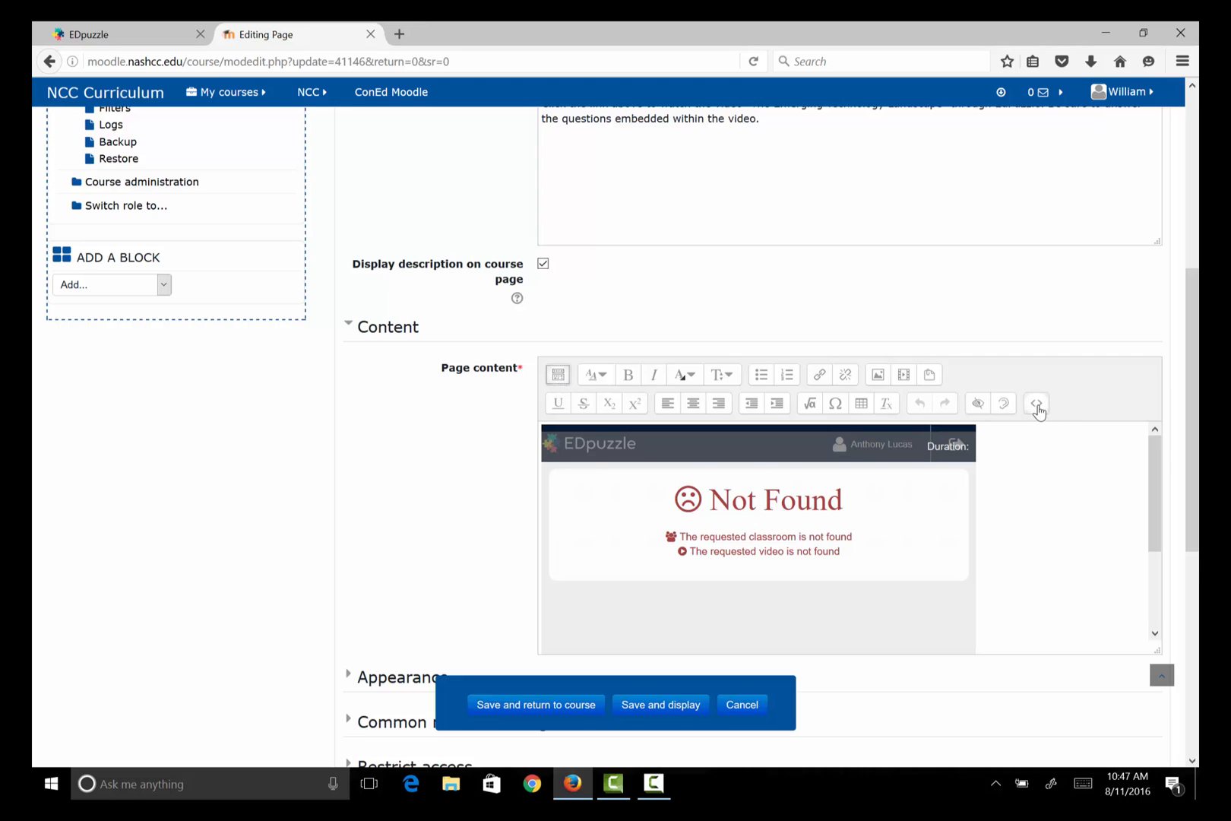
click(1037, 403)
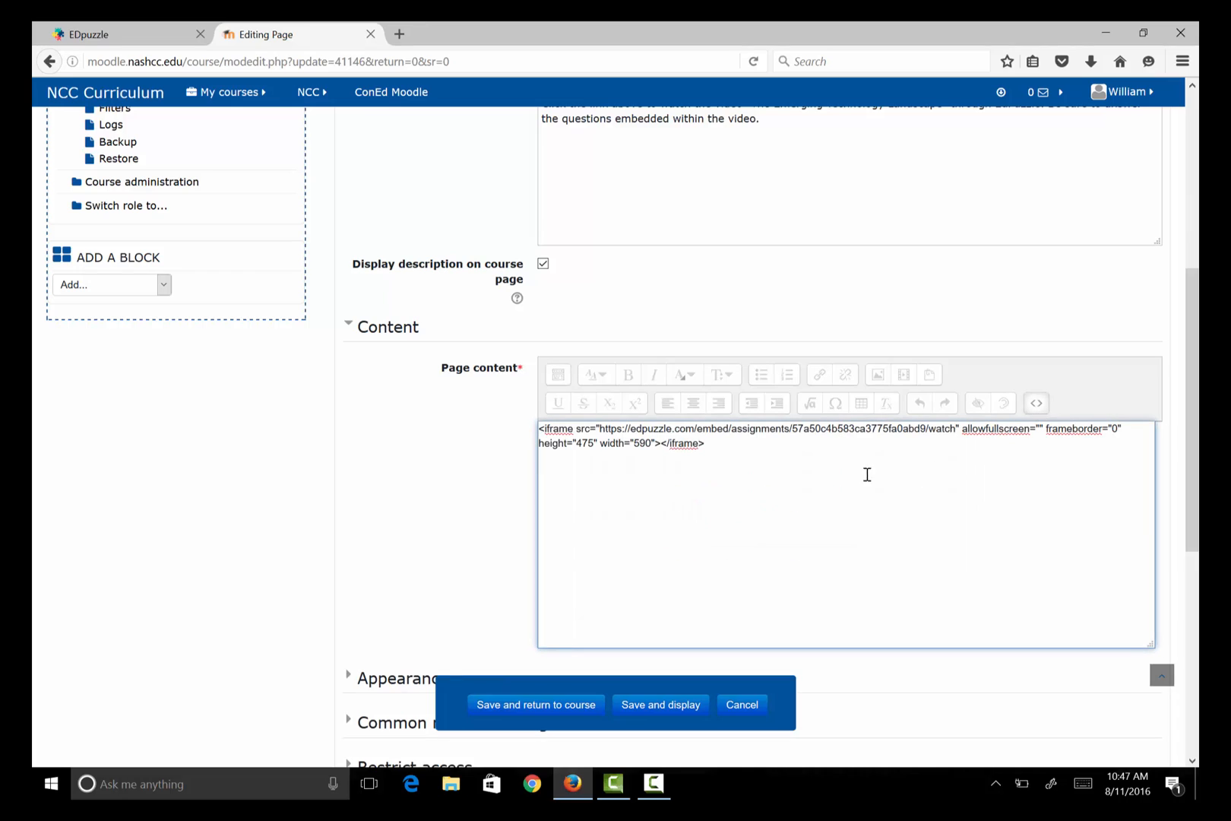
drag(707, 444, 484, 431)
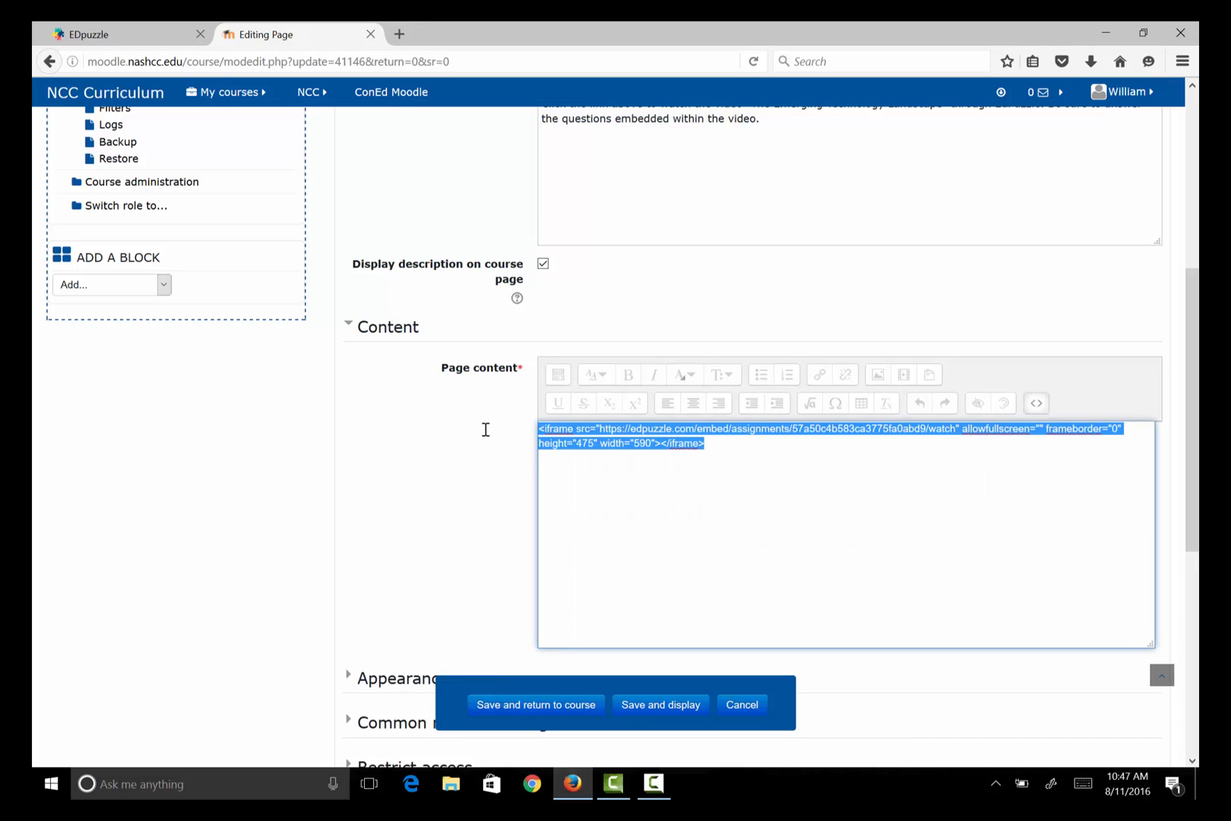
key(Delete)
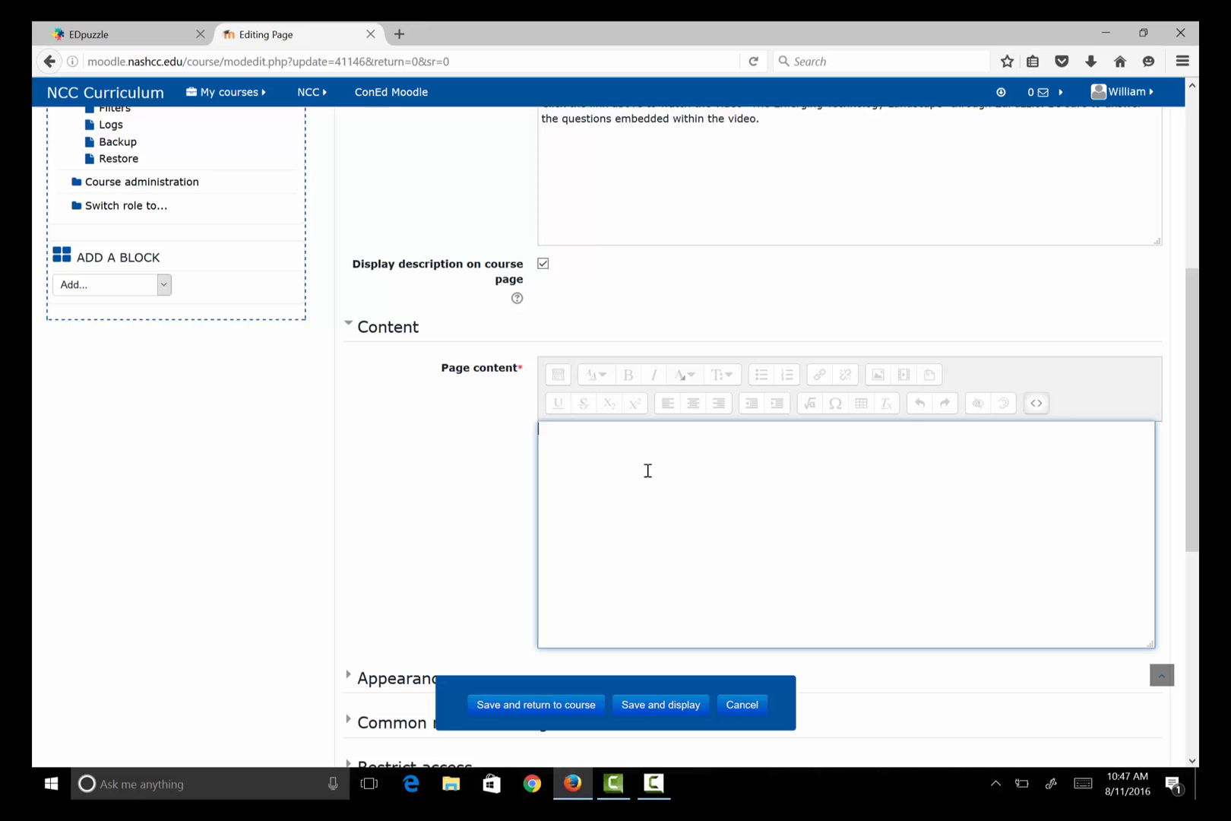
text(<iframe width="590" height="475" src="https://edpuzzle.com/embed/assignments/57ac8f907f99605a239ff6c7/watch" frameborder="0" allowfullscreen></iframe>)
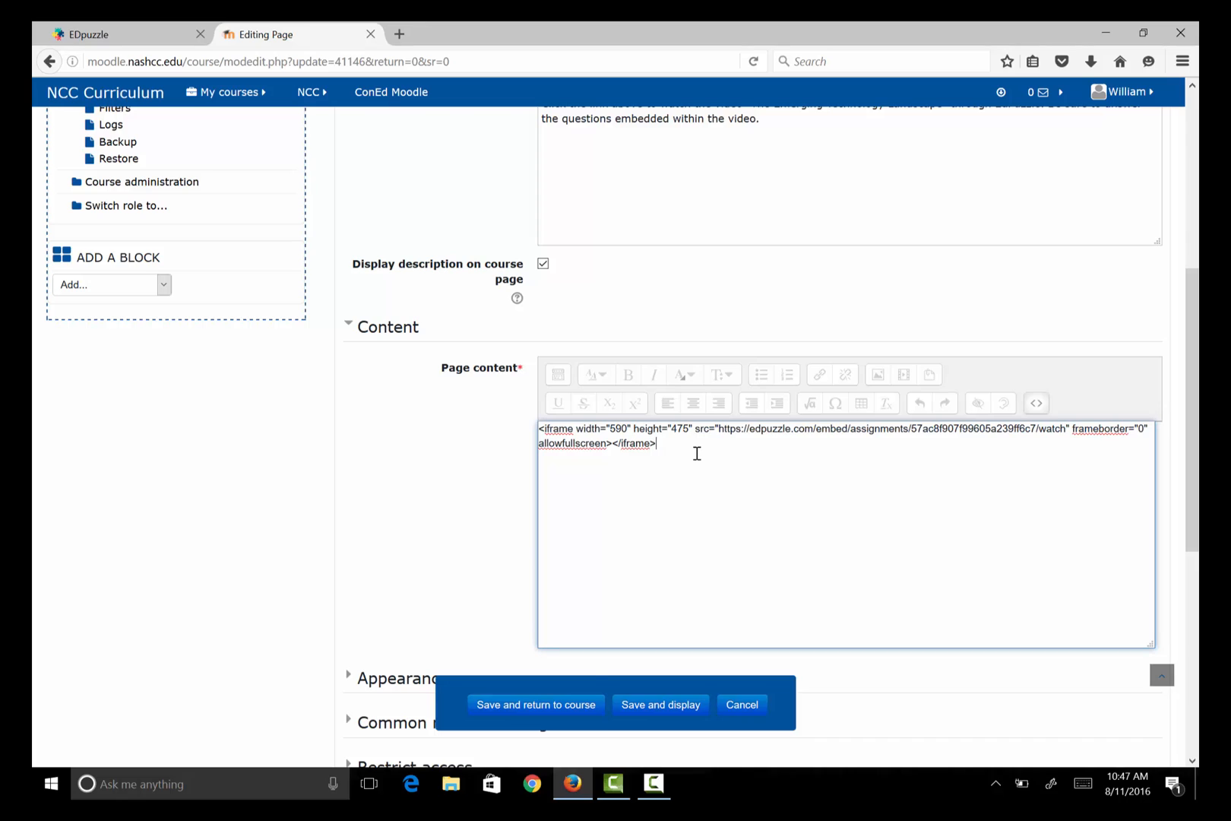
click(1036, 403)
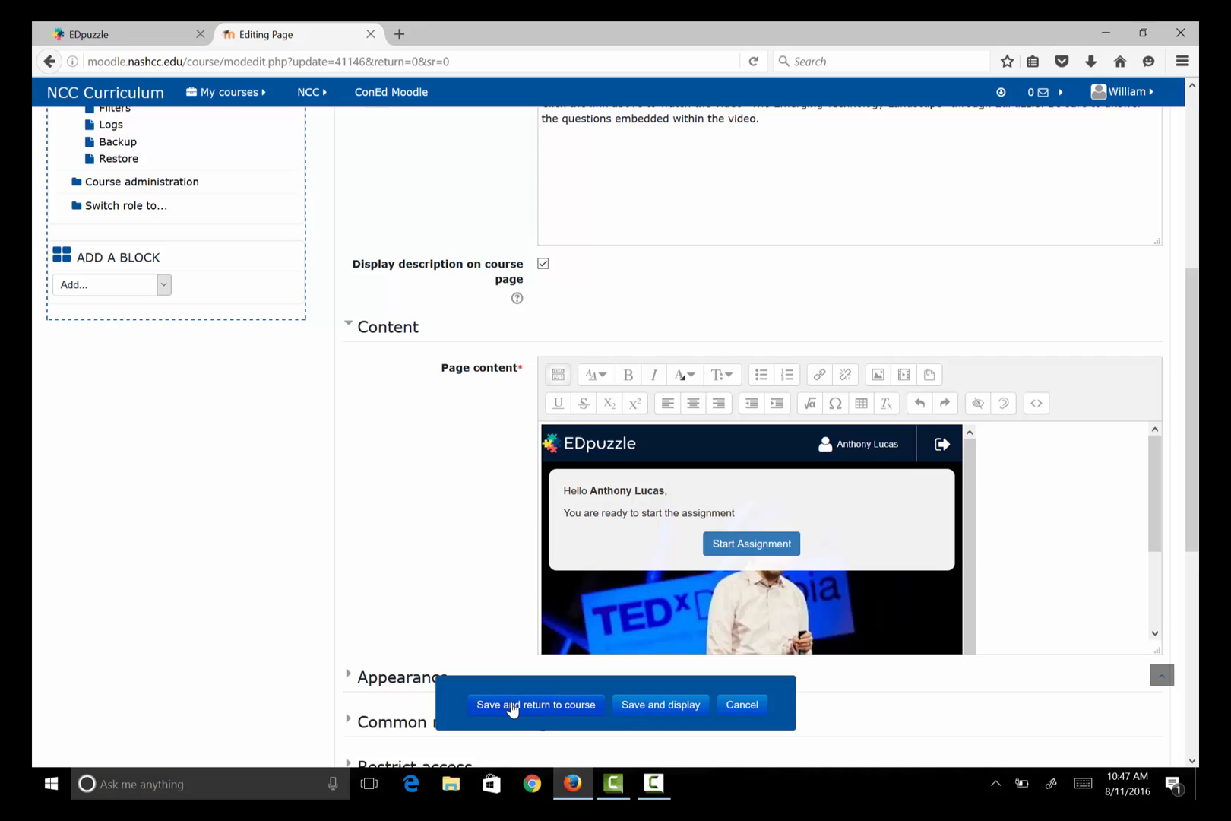
Step: Cancel out of the page editor back to the CTS 287 course page
click(748, 706)
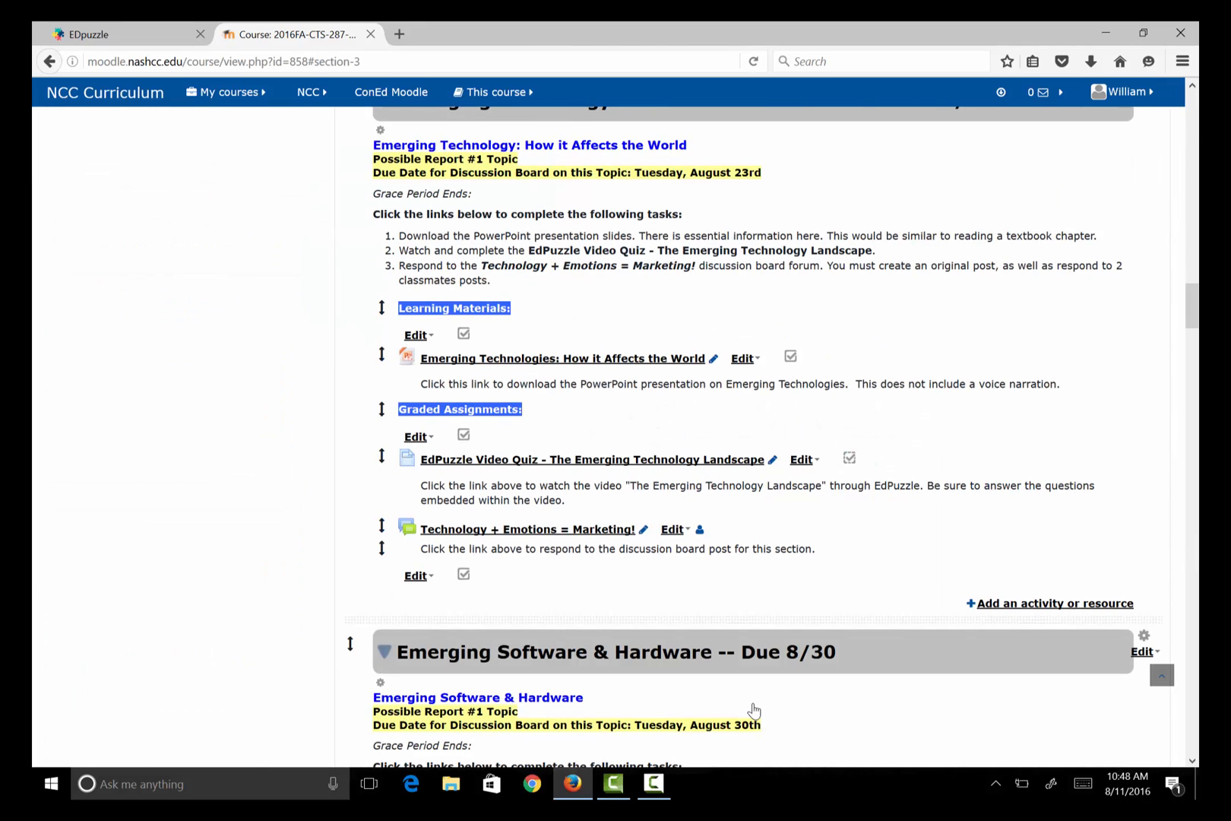
scroll(753, 577, down, 5)
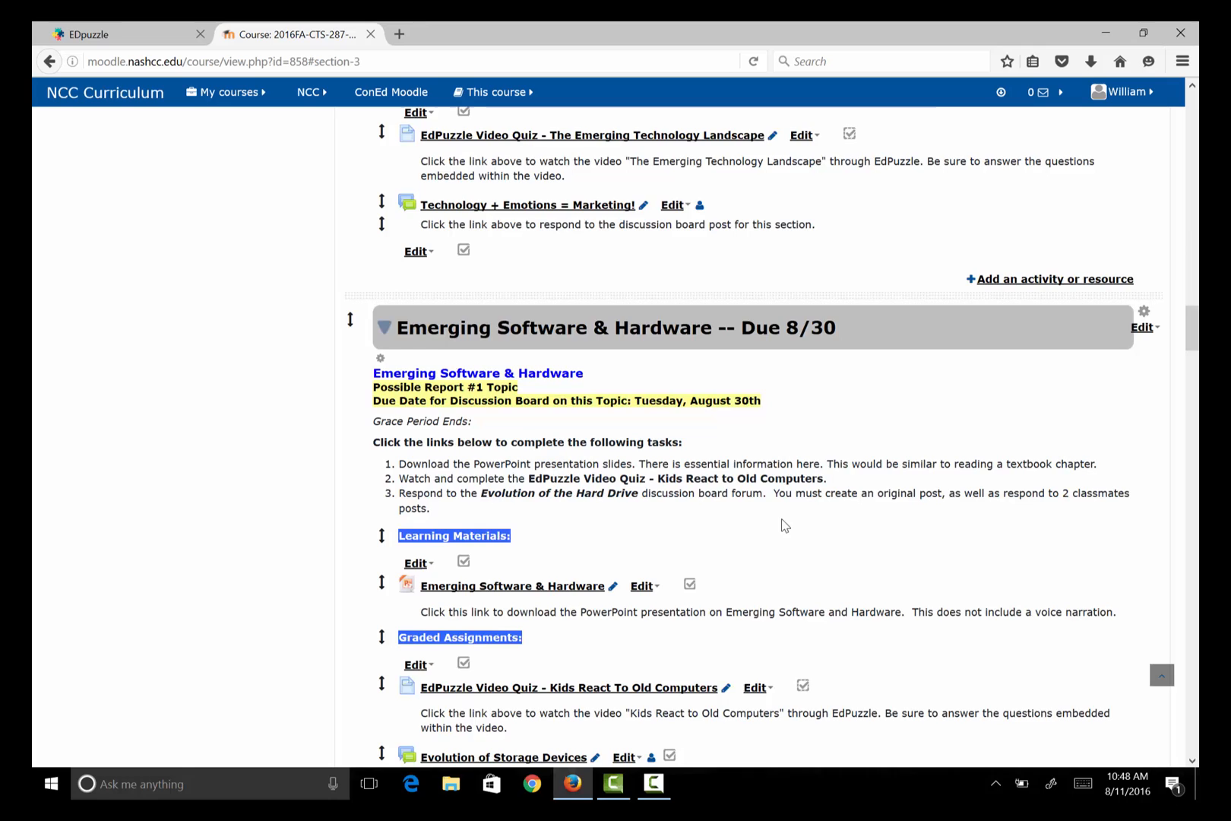
scroll(784, 524, down, 2)
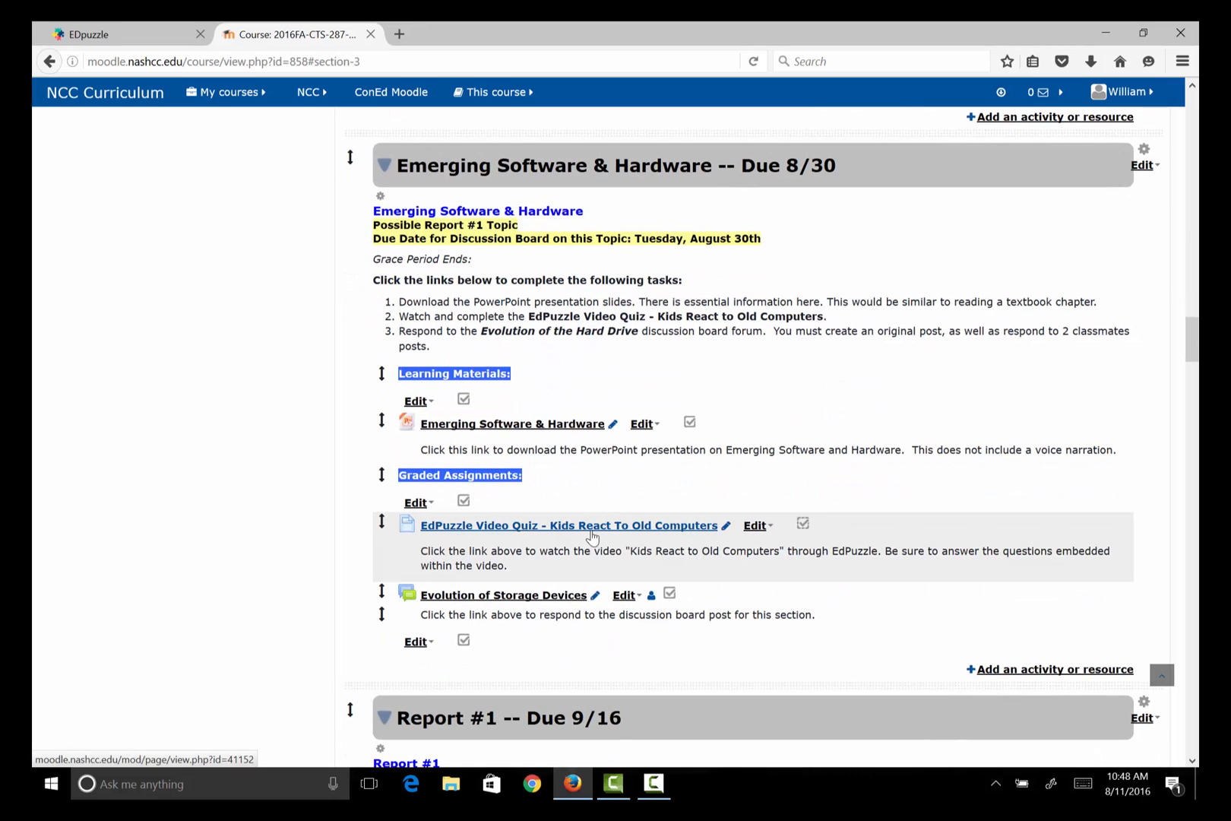
Step: Get the Large embed code for KIDS REACT TO OLD COMPUTERS and select it for copying
click(116, 34)
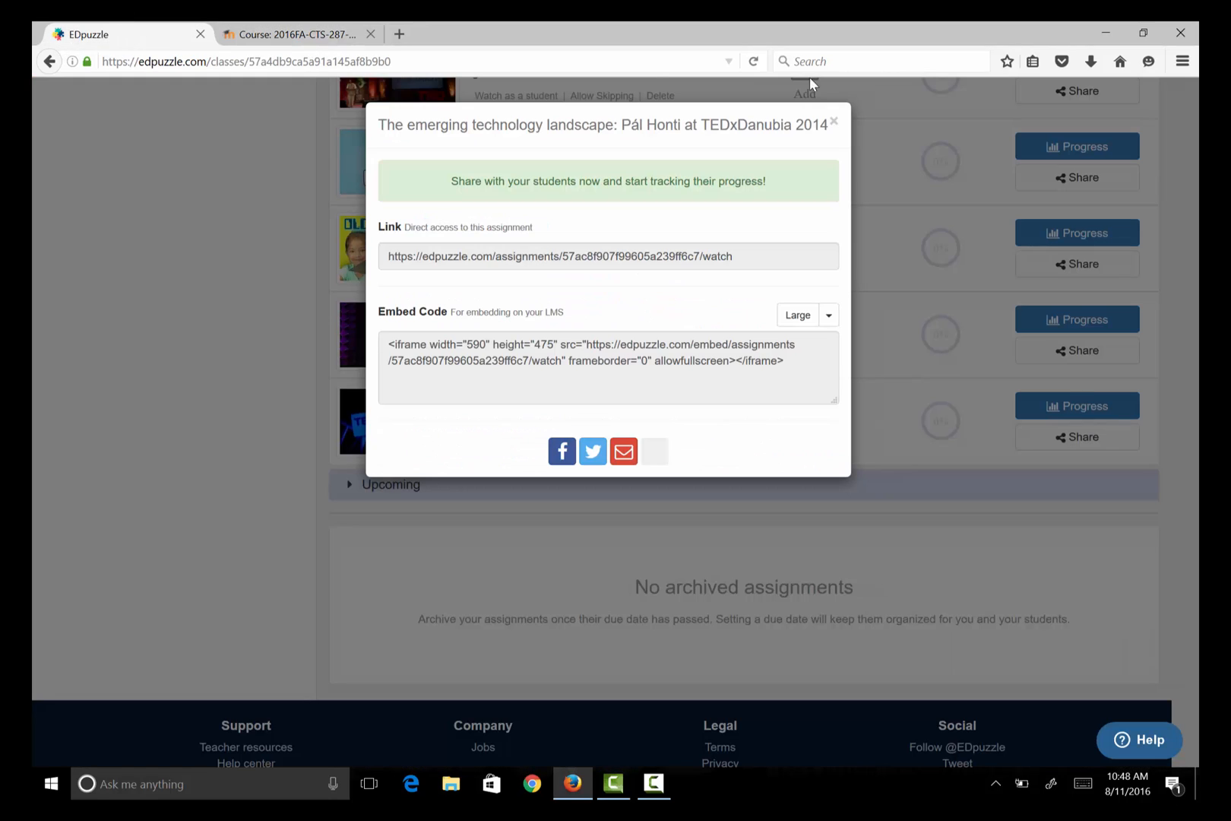
click(835, 124)
scroll(673, 317, up, 1)
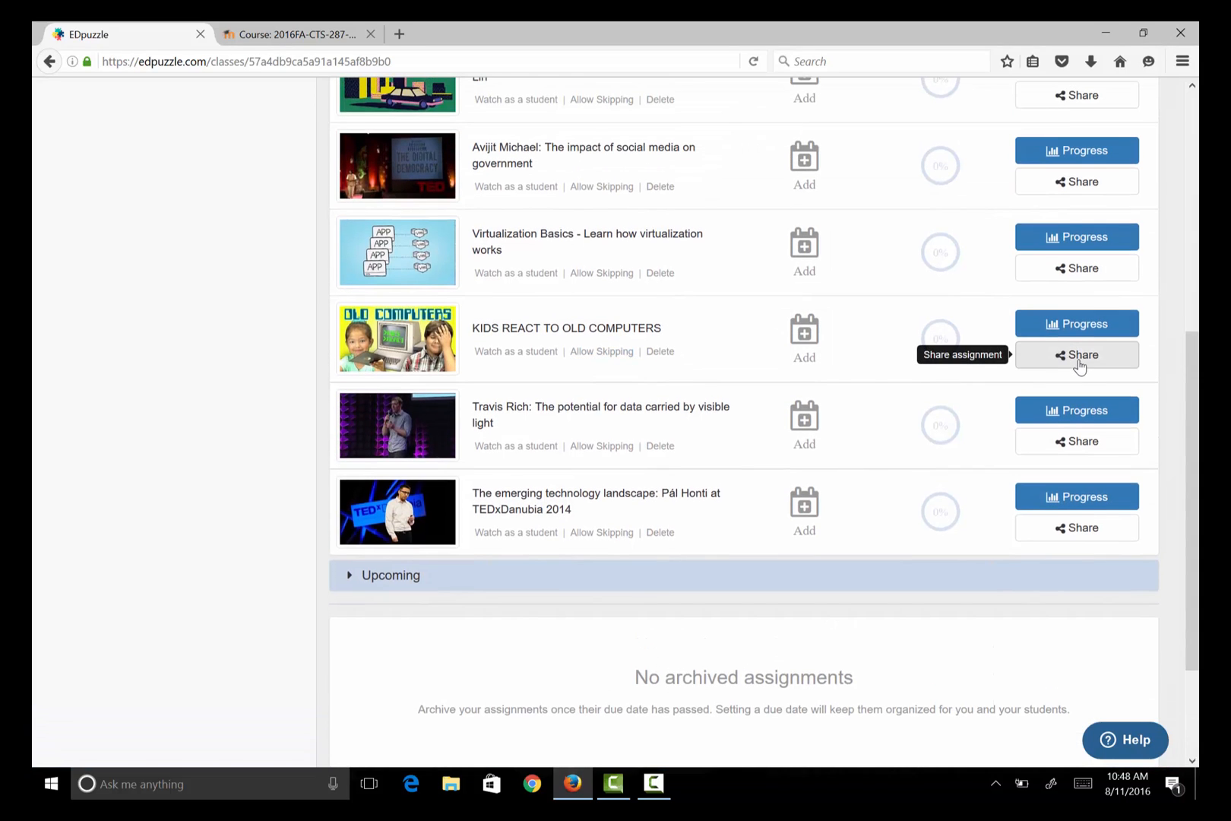
click(1077, 355)
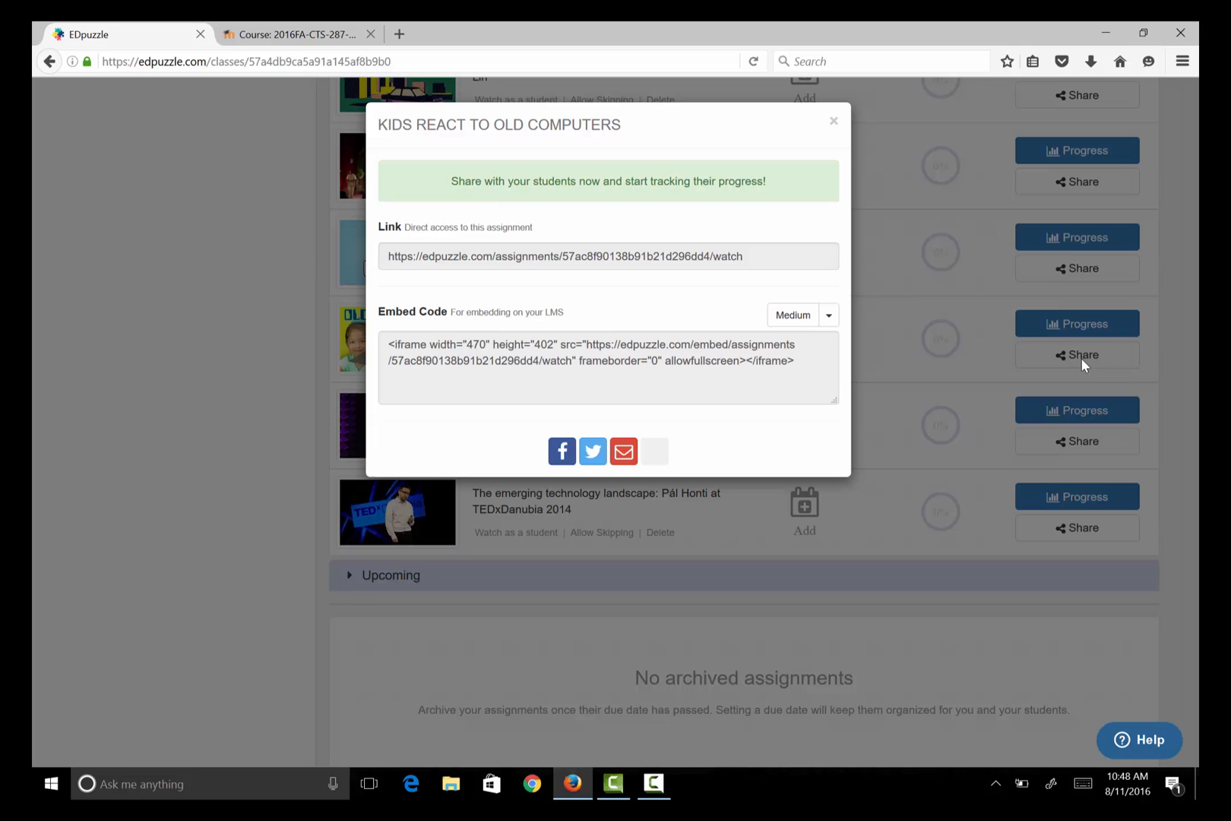
click(800, 314)
click(750, 384)
click(662, 360)
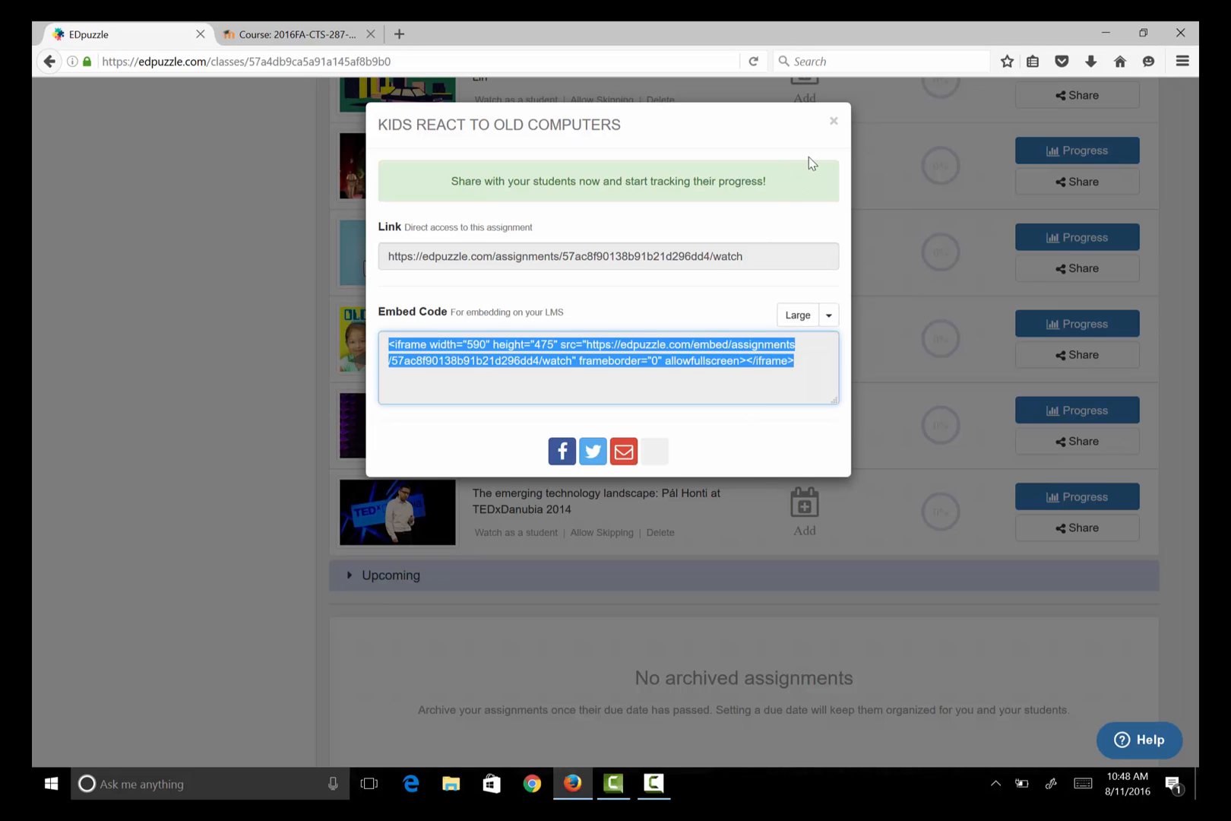
click(833, 123)
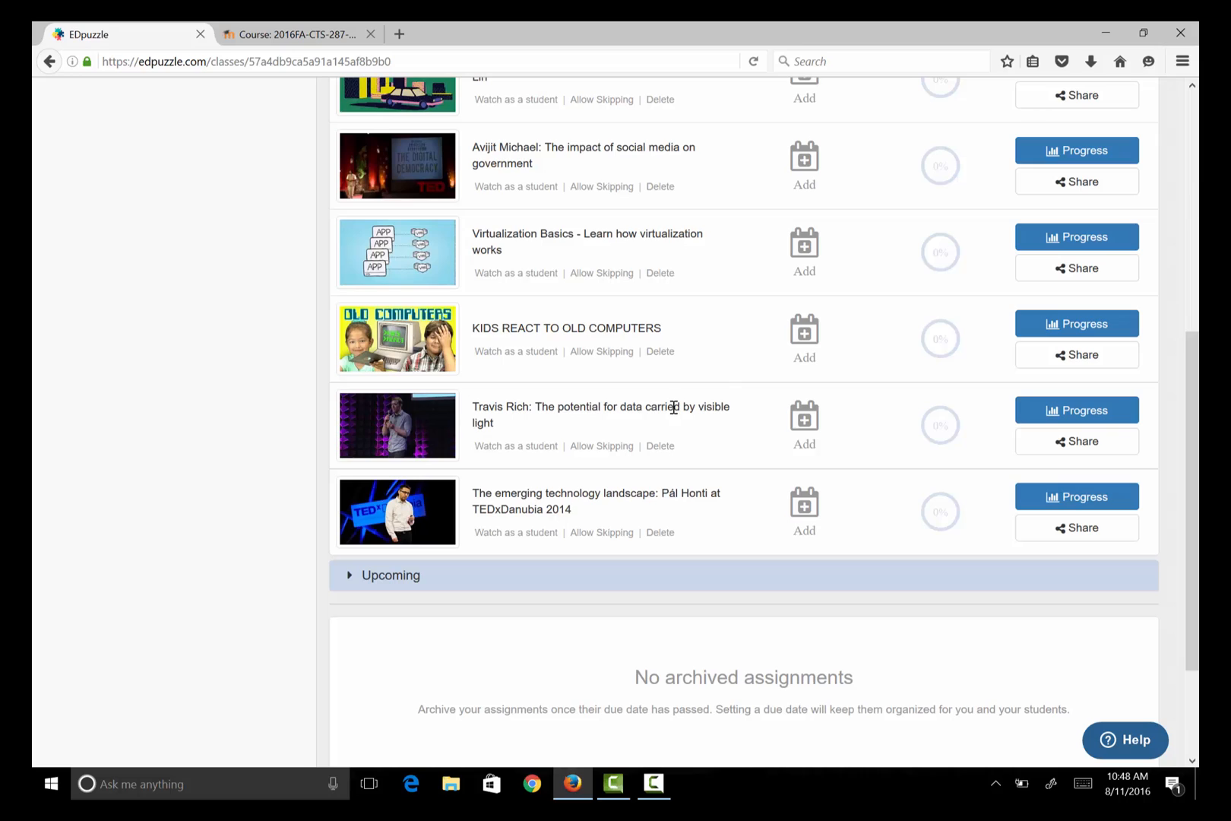
Step: Check student progress for KIDS REACT TO OLD COMPUTERS, then return to the class assignments
click(1064, 329)
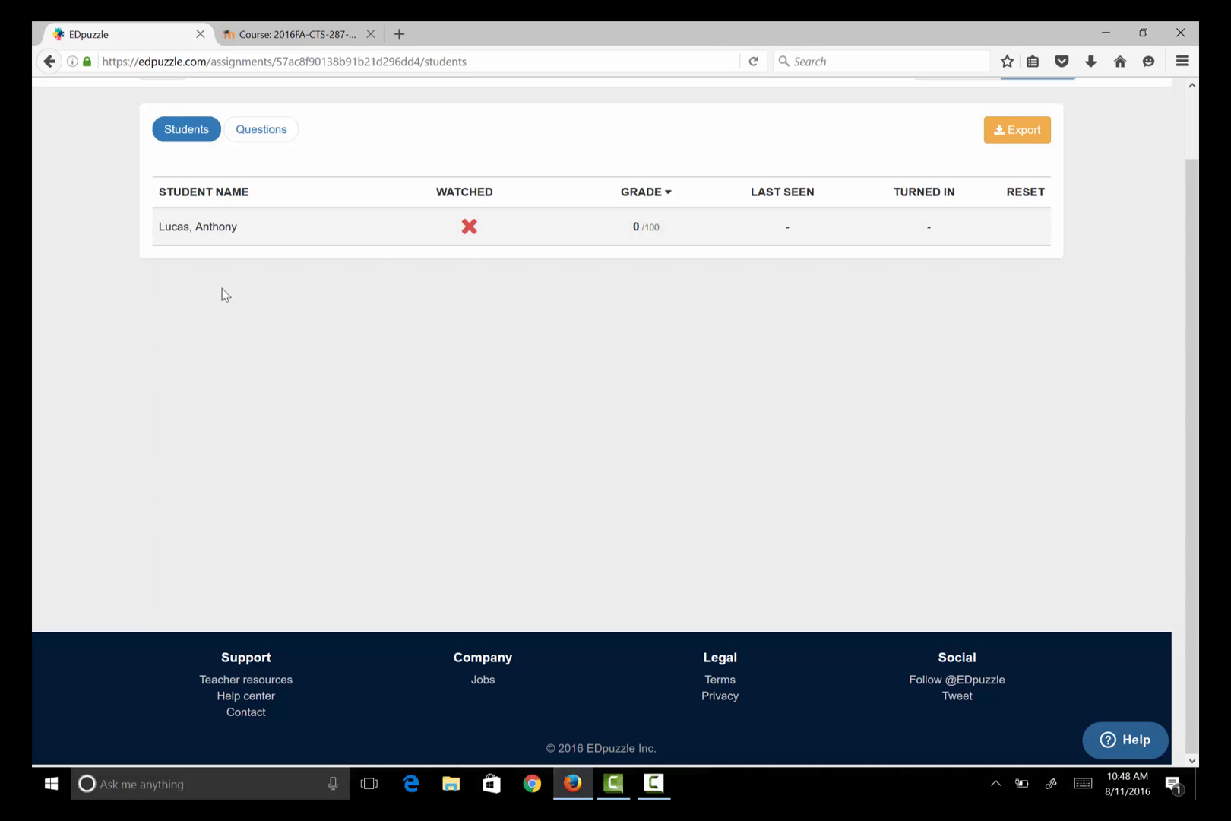
click(50, 61)
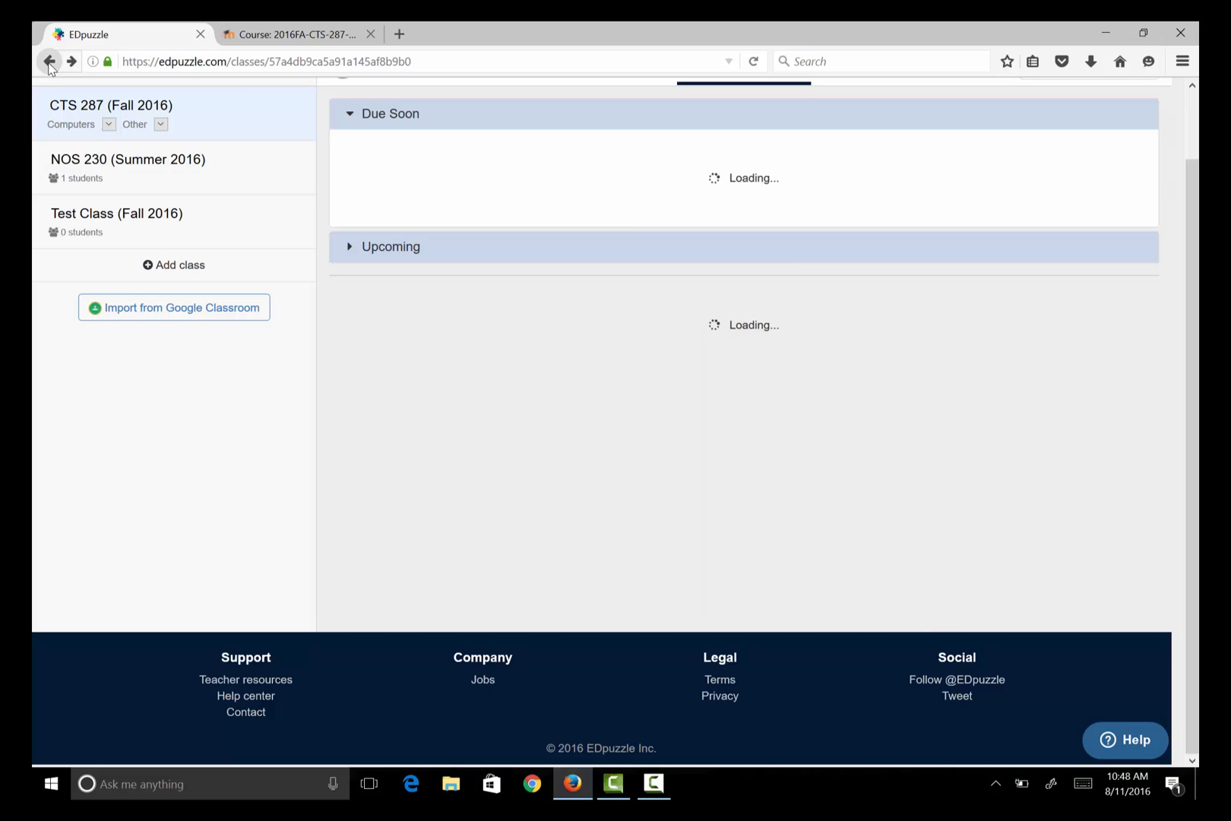
scroll(326, 224, up, 2)
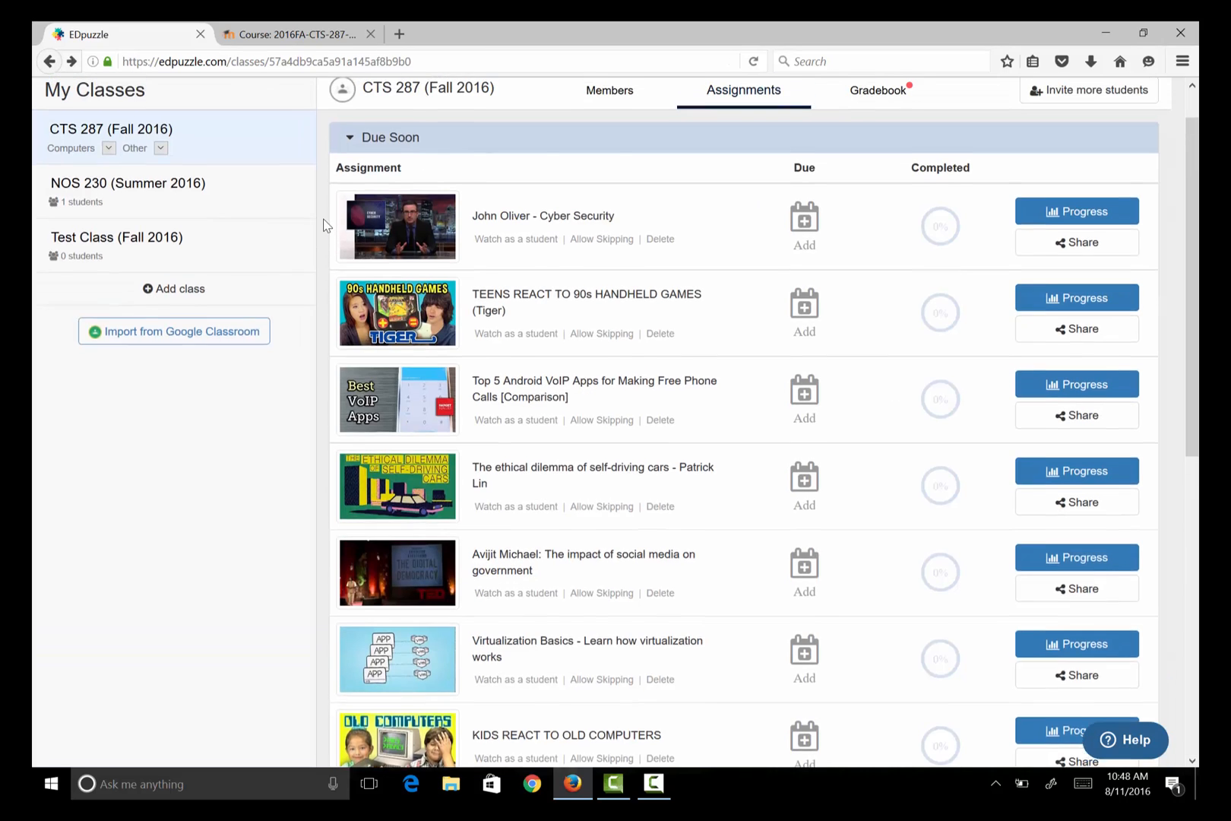
Step: Switch back to the Moodle CTS 287 course tab
click(296, 34)
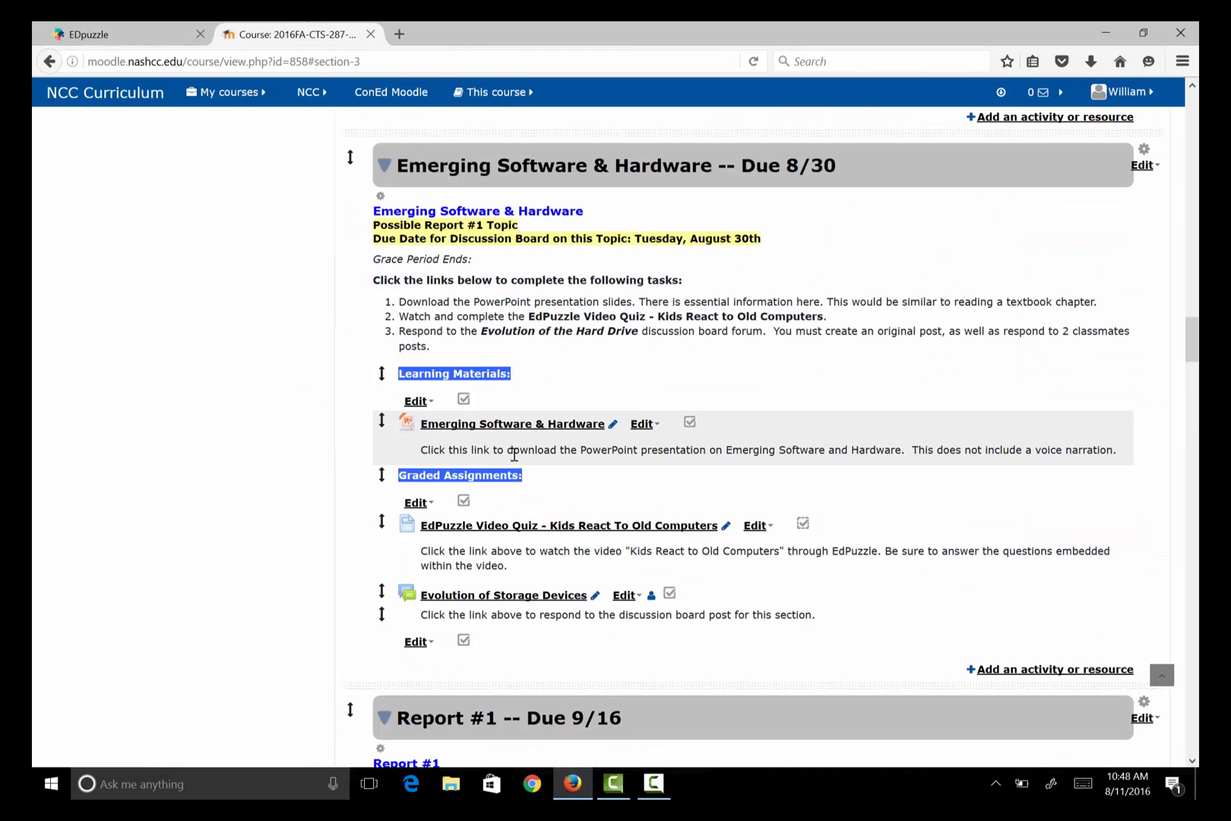
scroll(517, 461, up, 5)
scroll(517, 462, up, 5)
scroll(517, 461, up, 5)
scroll(517, 461, up, 5)
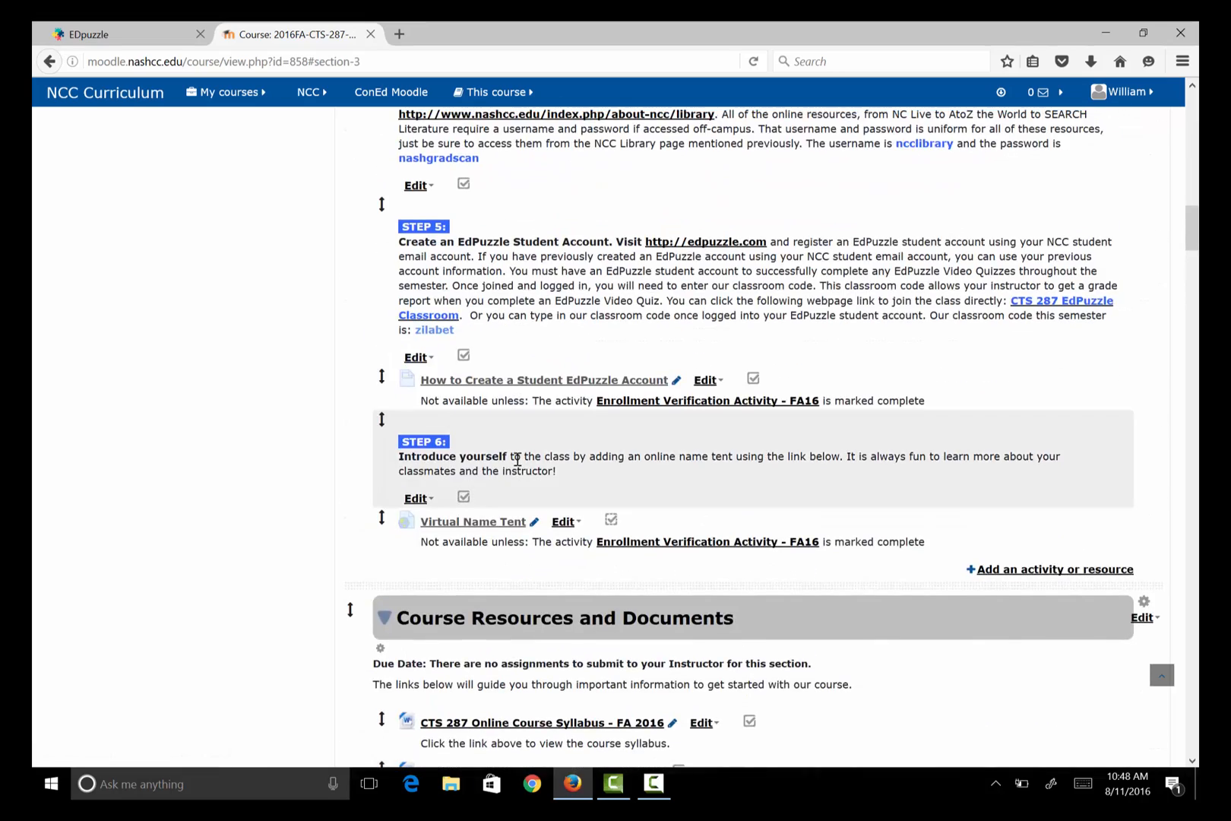
scroll(516, 461, up, 5)
scroll(585, 468, down, 2)
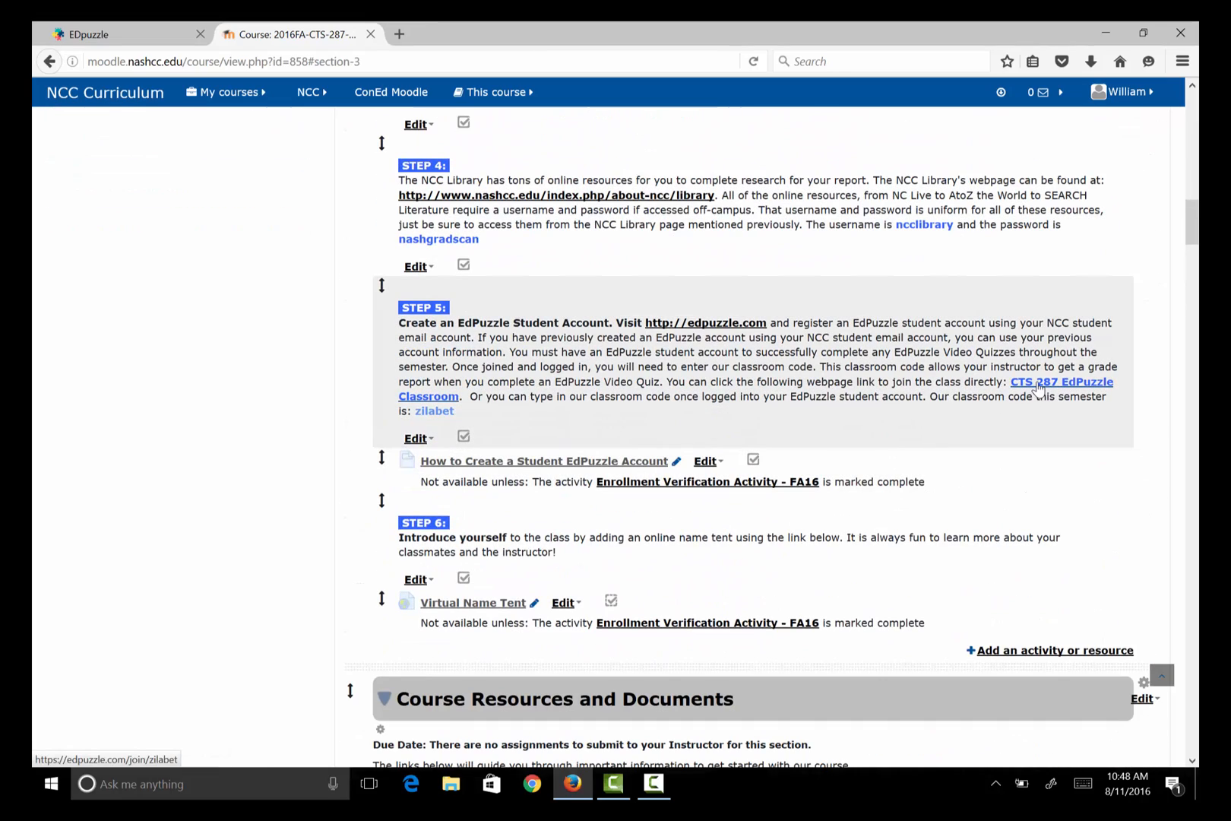